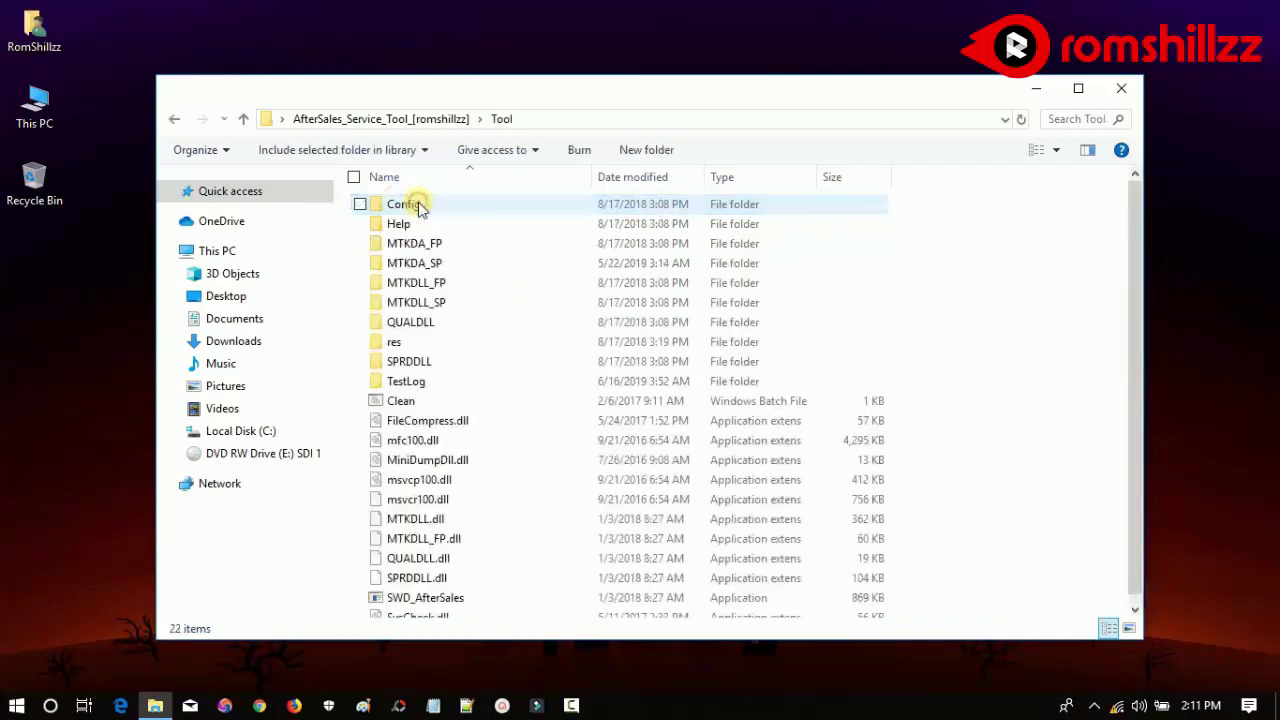
Step: Launch the SWD_AfterSales application from the Tool folder and close the folder window behind it
{"action": "scroll", "coordinate": [1135, 368], "scroll_direction": "down", "scroll_amount": 1}
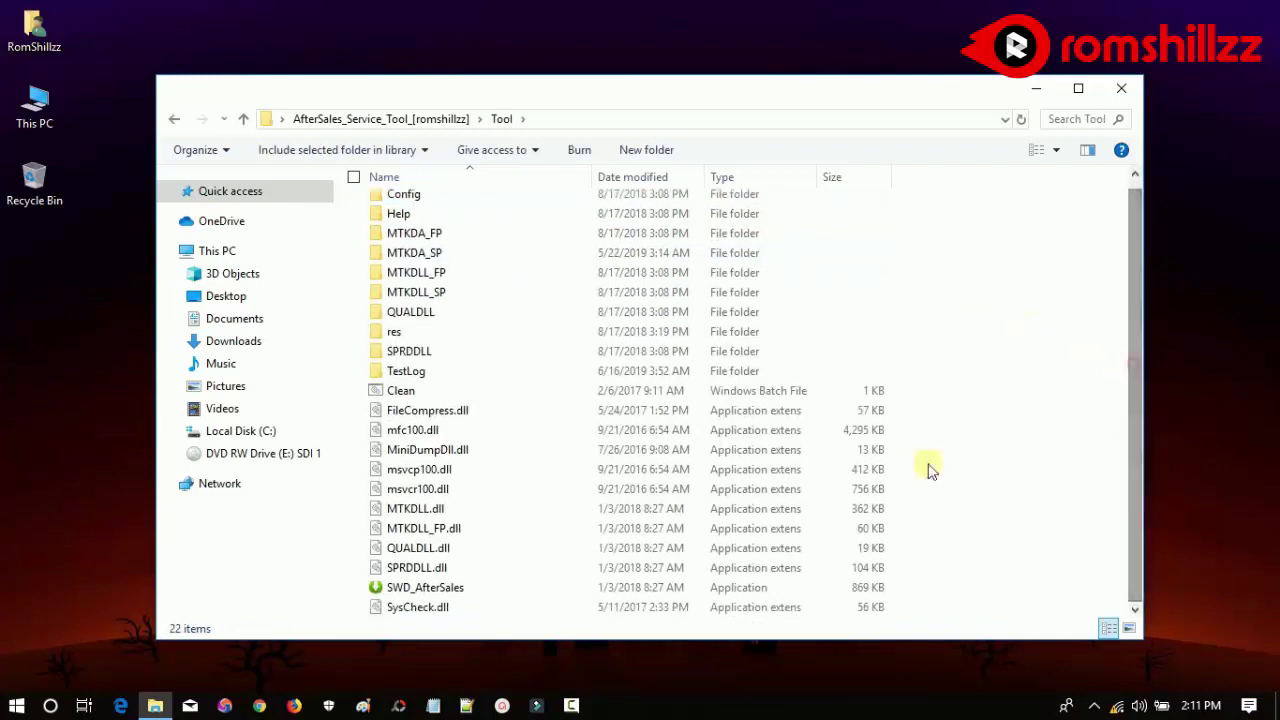
{"action": "left_click", "coordinate": [503, 589]}
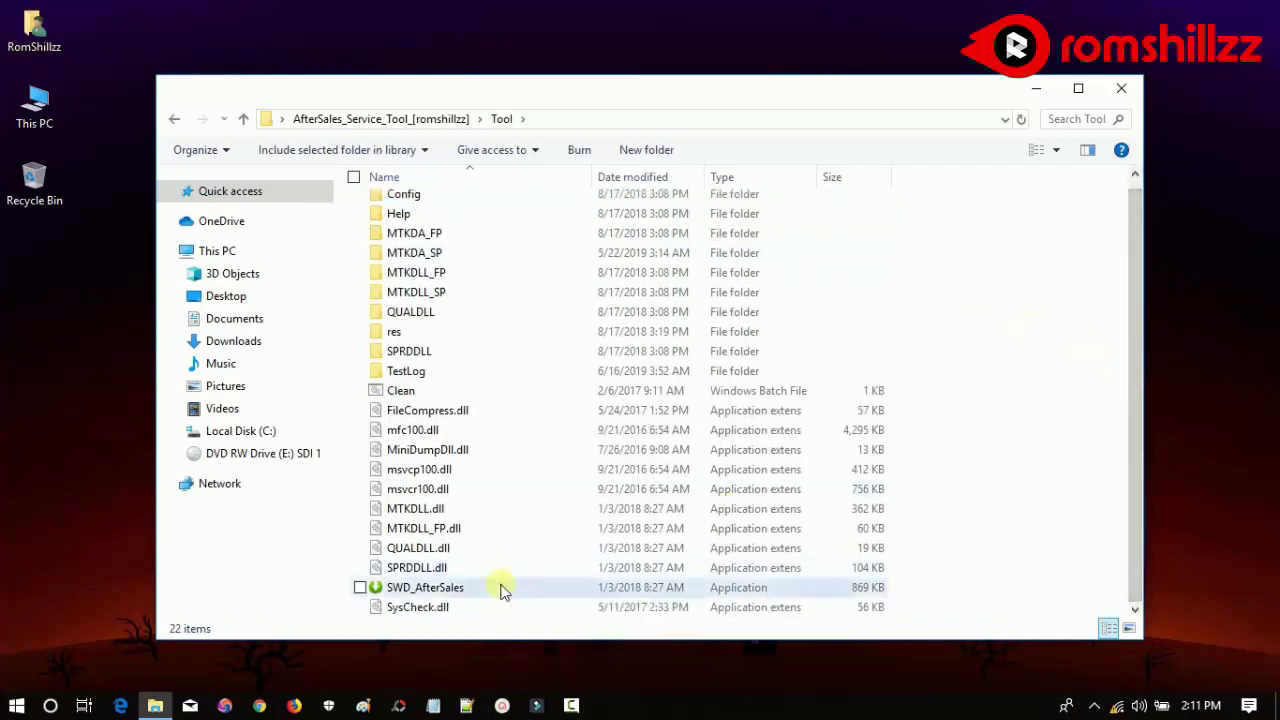
{"action": "double_click", "coordinate": [503, 589]}
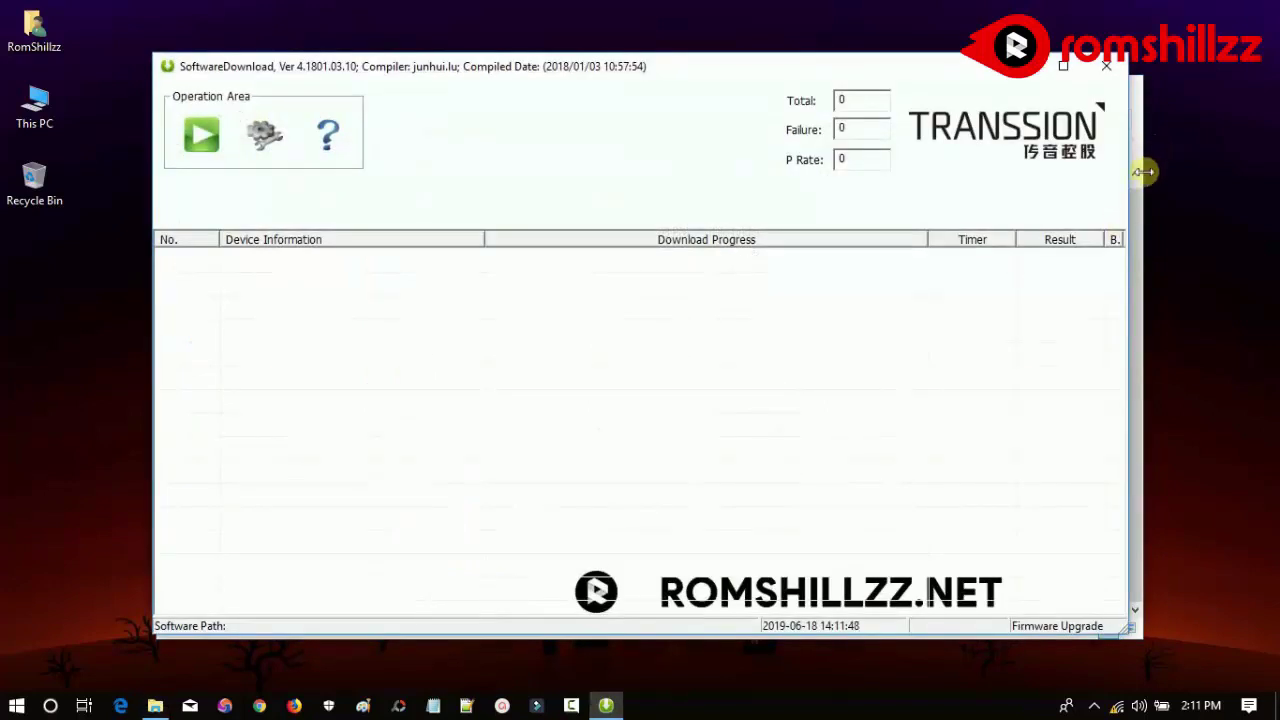
{"action": "left_click", "coordinate": [1136, 127]}
{"action": "left_click", "coordinate": [1121, 88]}
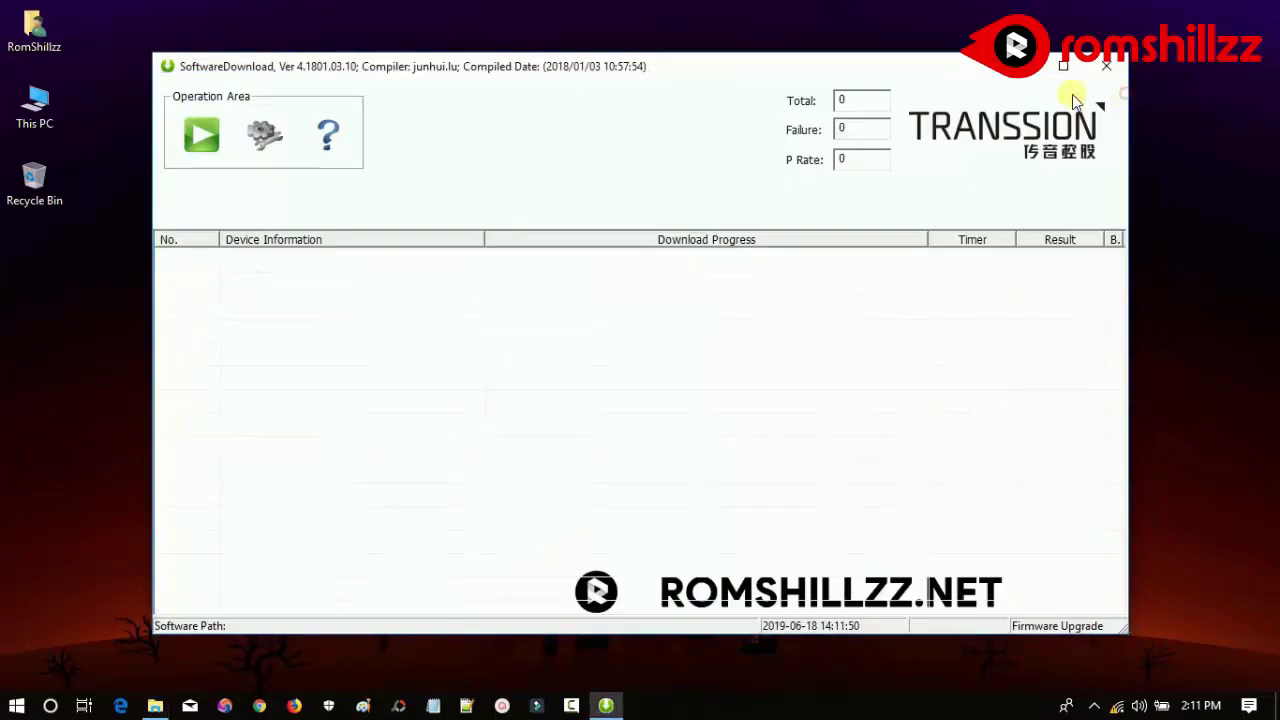
{"action": "left_click_drag", "start_coordinate": [838, 67], "coordinate": [842, 70]}
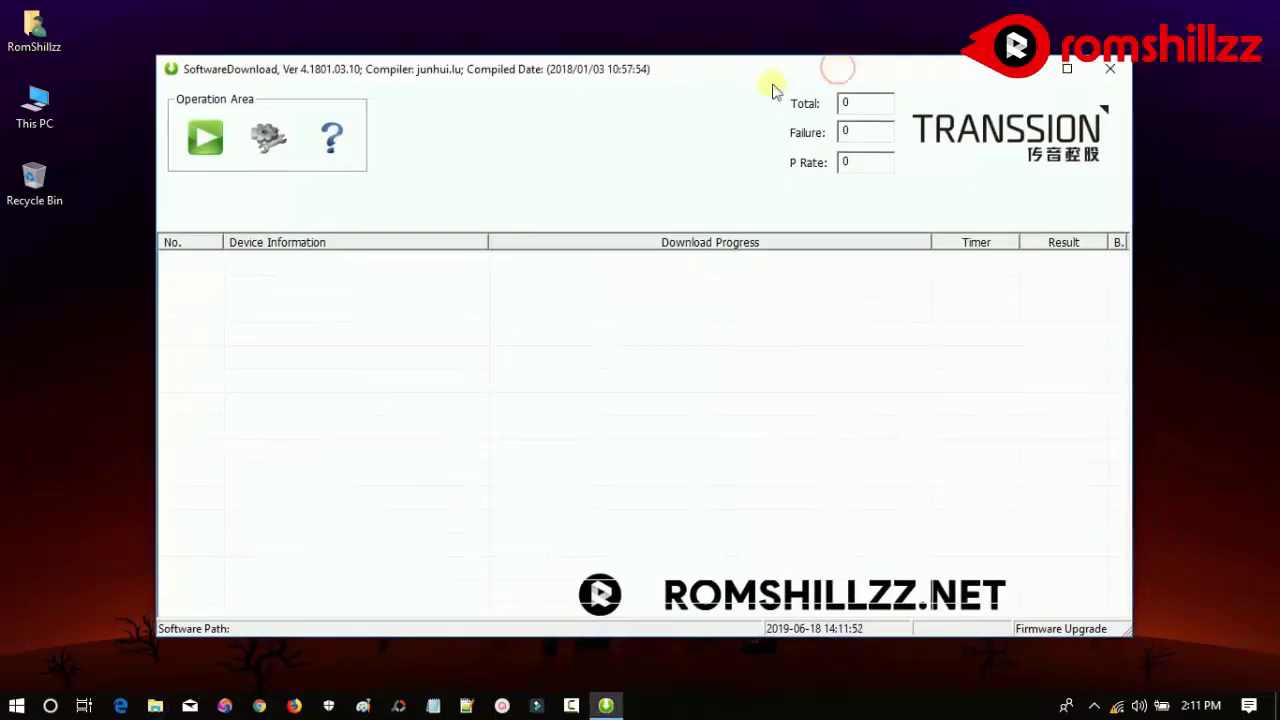
Step: Load MT6580_Android_scatter from the Firmware folder inside the desktop's Tecno_F2 folder as the upgrade file
{"action": "left_click", "coordinate": [270, 145]}
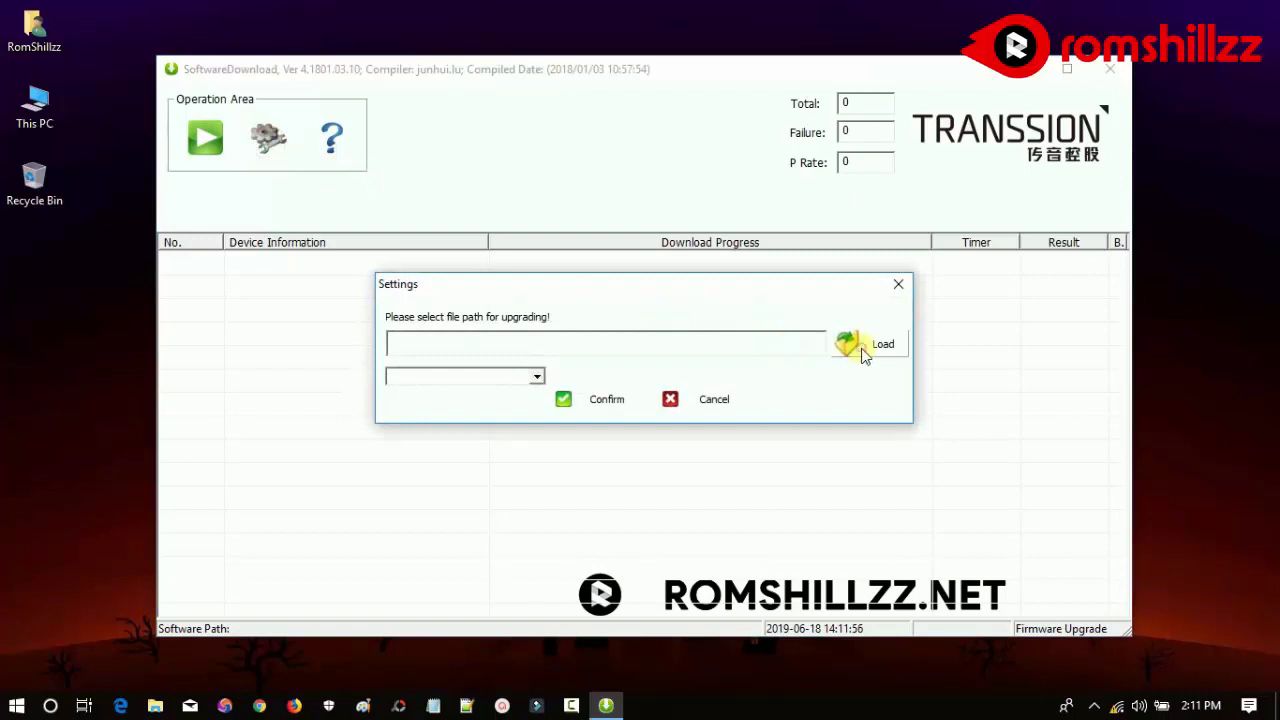
{"action": "left_click", "coordinate": [863, 352]}
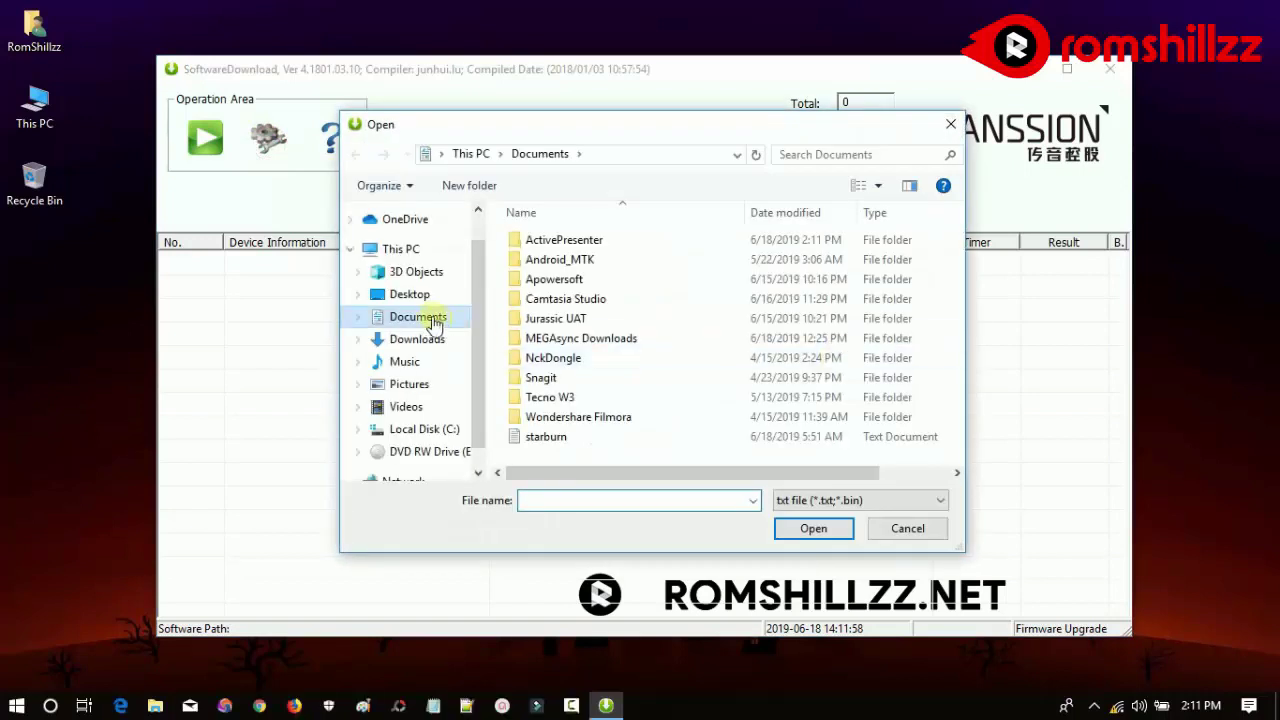
{"action": "left_click", "coordinate": [405, 296]}
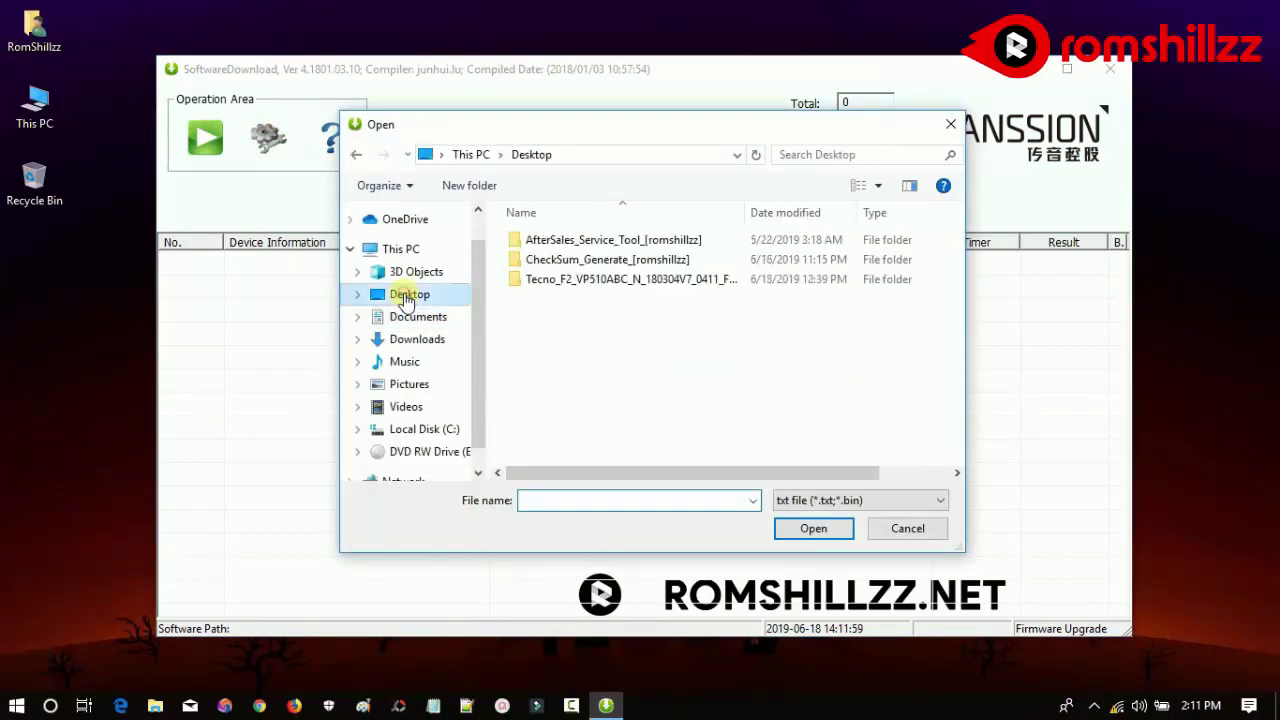
{"action": "left_click", "coordinate": [594, 284]}
{"action": "double_click", "coordinate": [600, 285]}
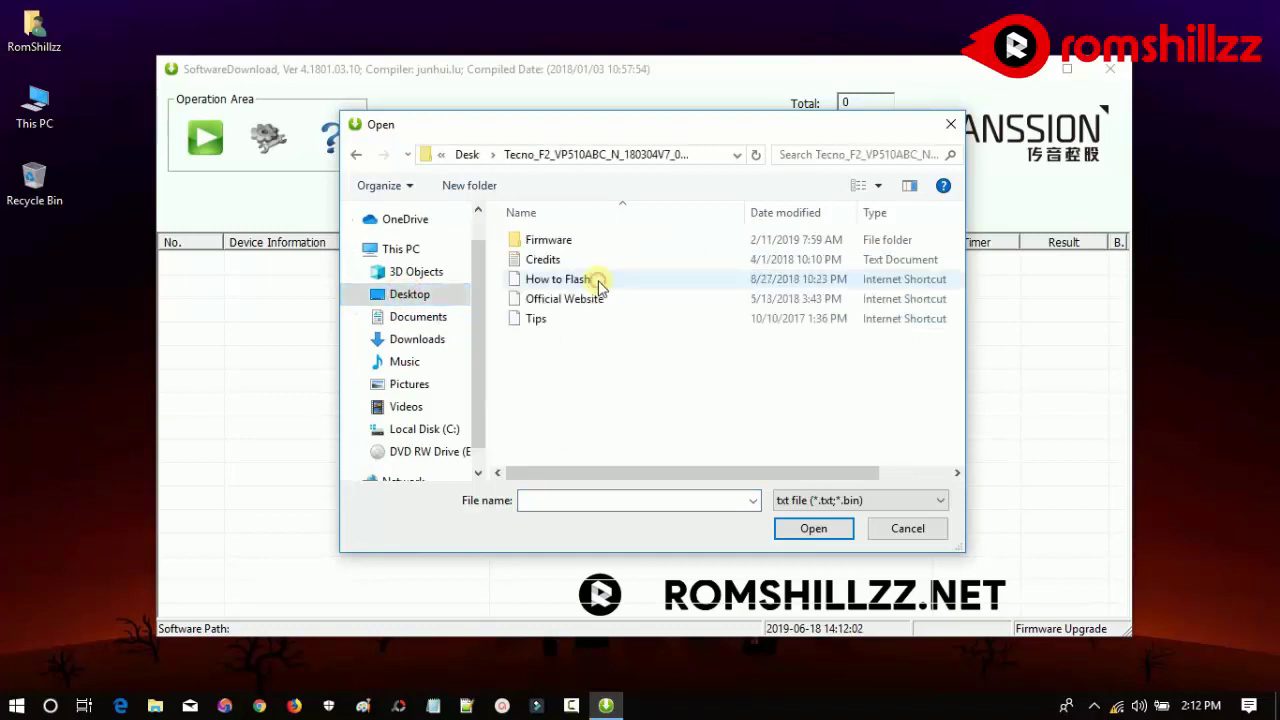
{"action": "double_click", "coordinate": [567, 239]}
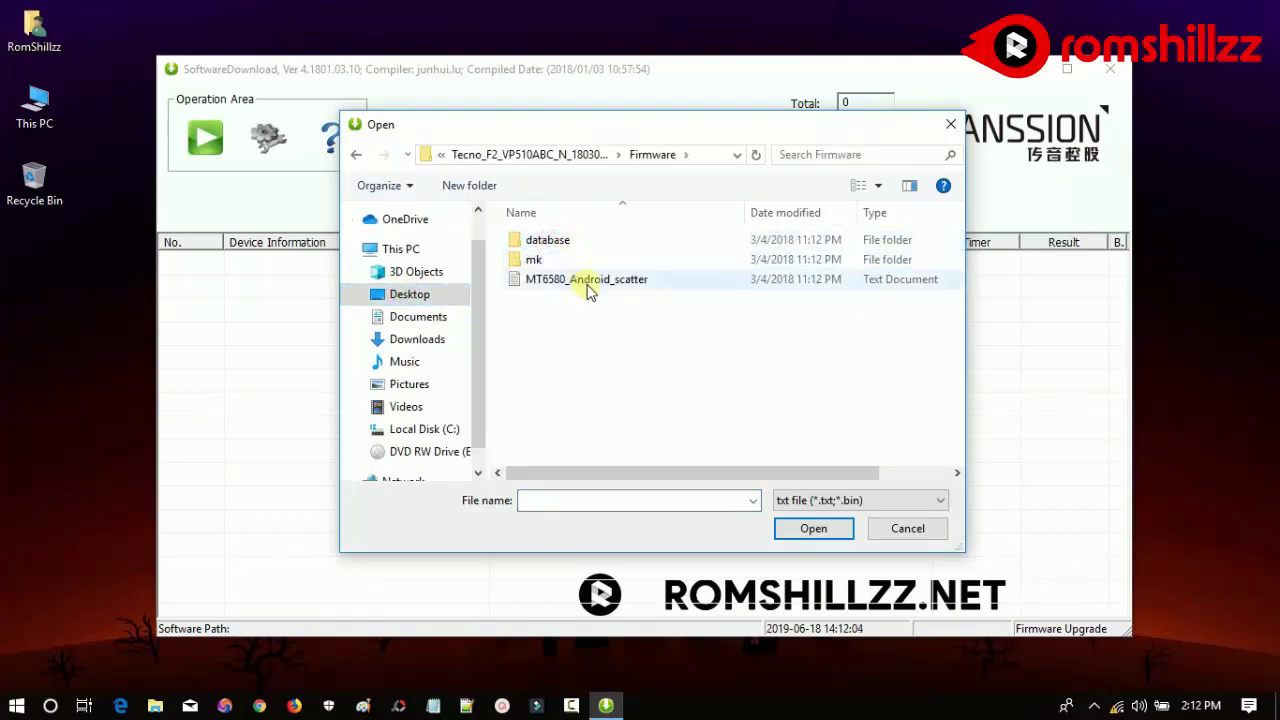
{"action": "left_click", "coordinate": [586, 281]}
{"action": "left_click", "coordinate": [809, 527]}
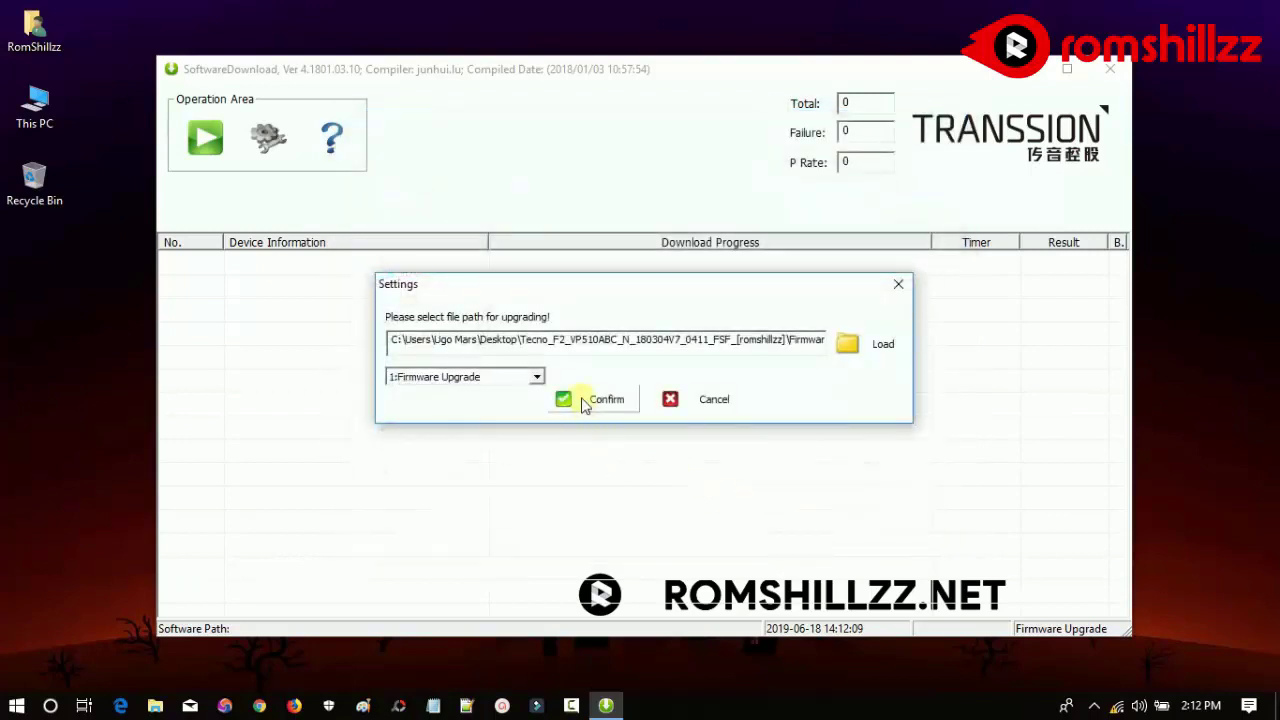
Step: Choose the 1:Firmware Upgrade mode for the loaded file and confirm the settings
{"action": "left_click", "coordinate": [537, 377]}
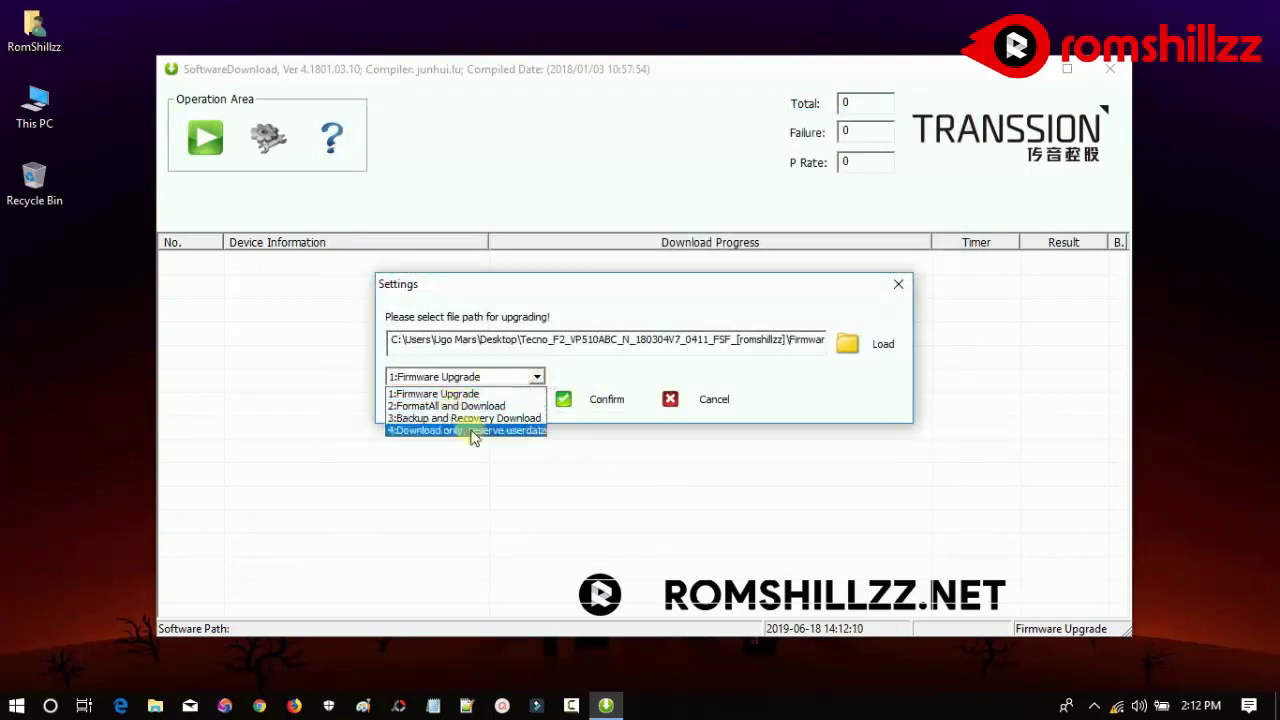
{"action": "left_click", "coordinate": [470, 394]}
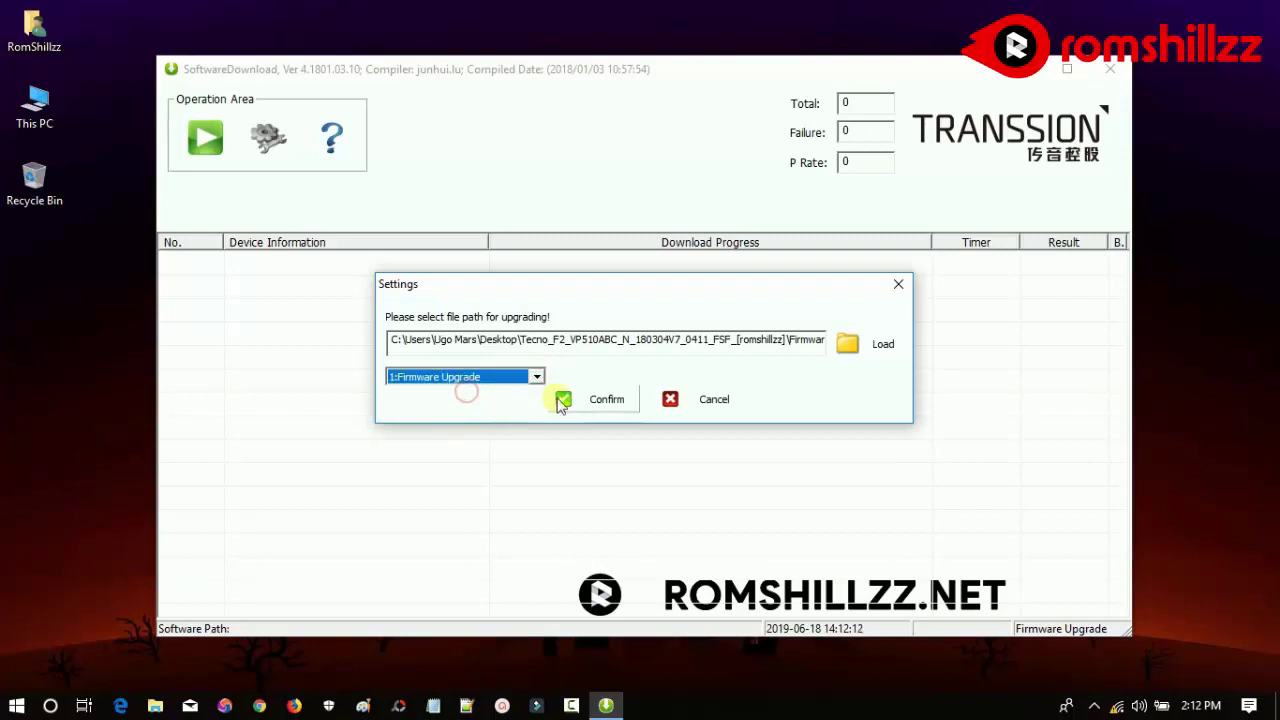
{"action": "left_click", "coordinate": [600, 399]}
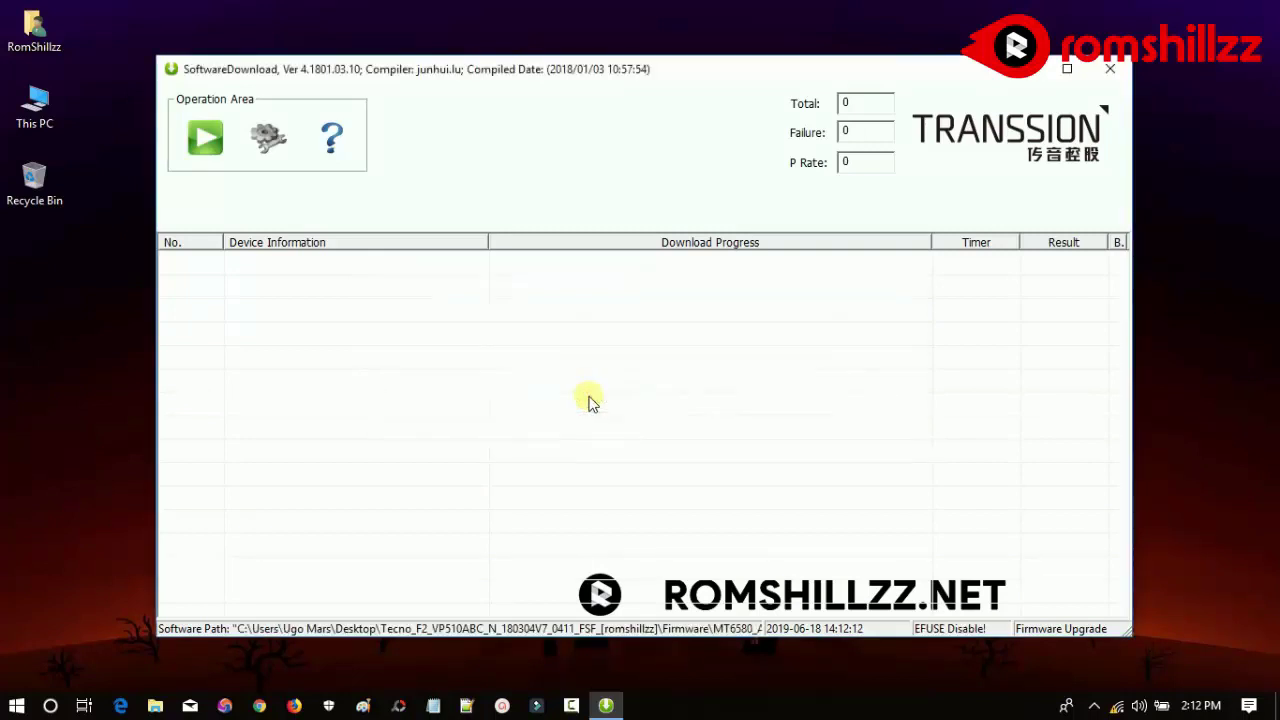
Step: Try to start the firmware upgrade and minimize the flashing tool's window
{"action": "left_click", "coordinate": [209, 154]}
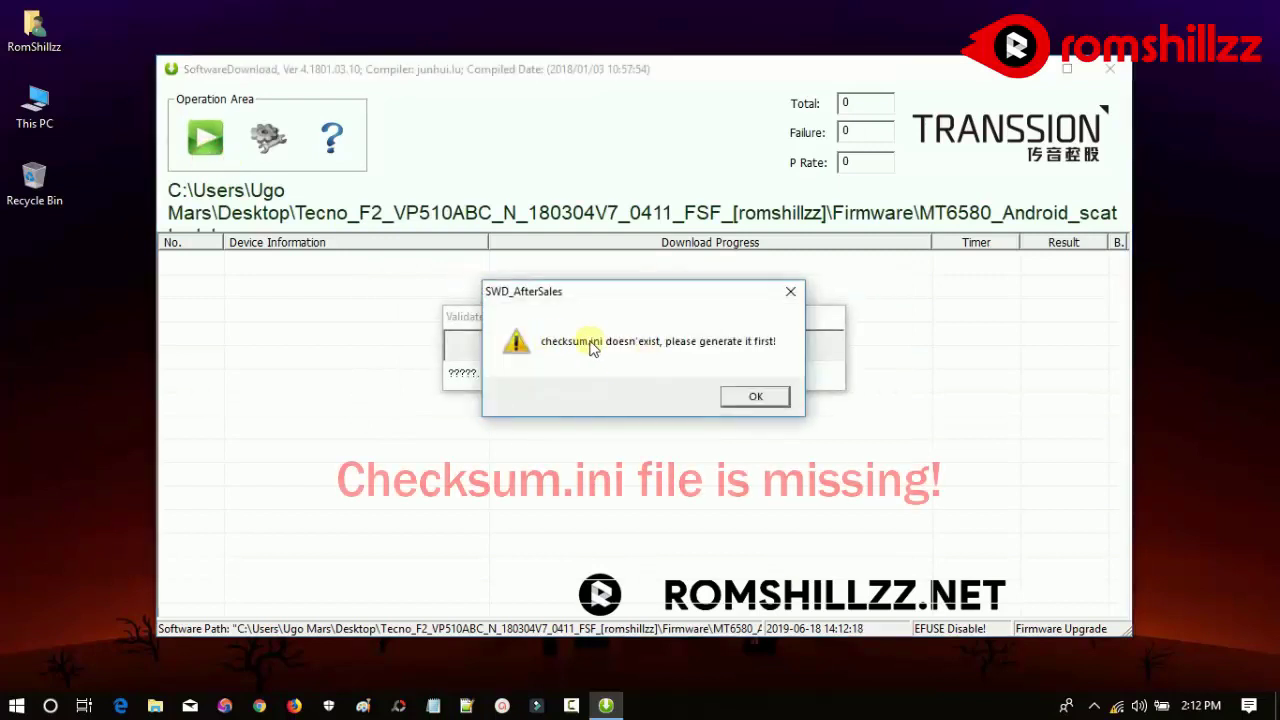
{"action": "left_click", "coordinate": [755, 398]}
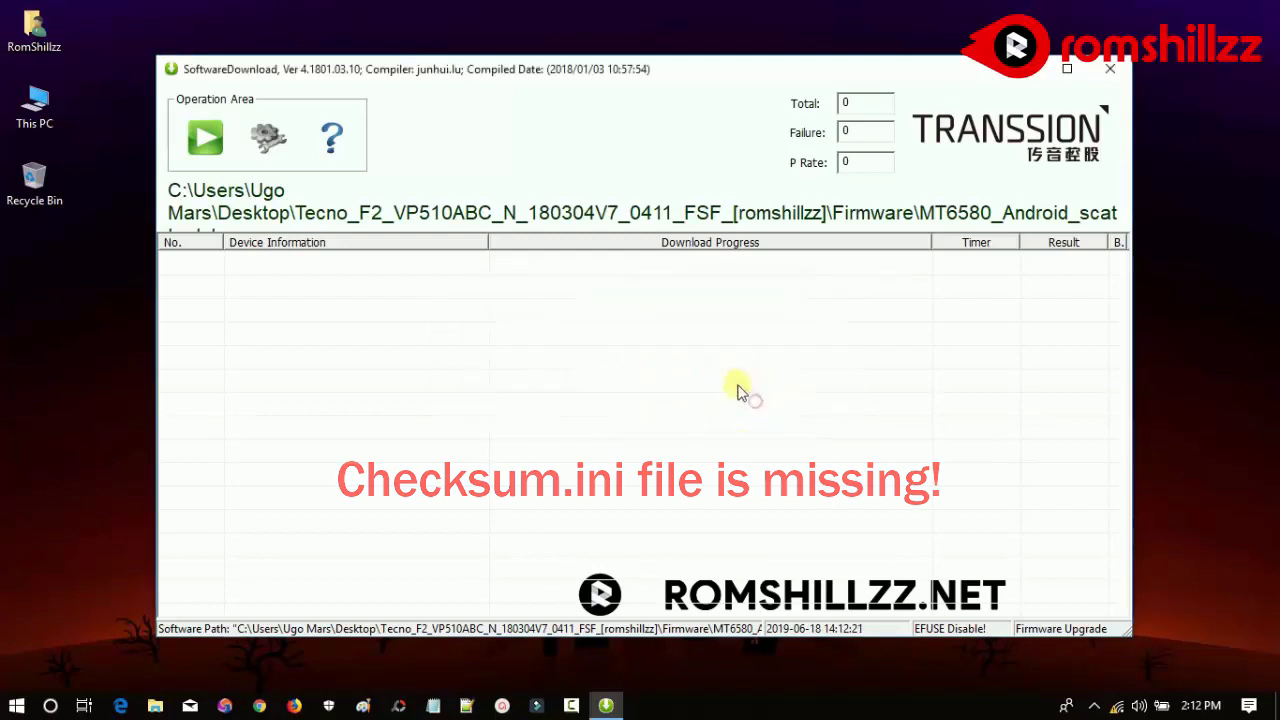
{"action": "left_click", "coordinate": [1023, 69]}
Step: Copy CheckSum_Gen and FlashToolLib.dll from the Tool folder inside CheckSum_Generate_[romshillzz] and close the folder window
{"action": "left_click", "coordinate": [692, 241]}
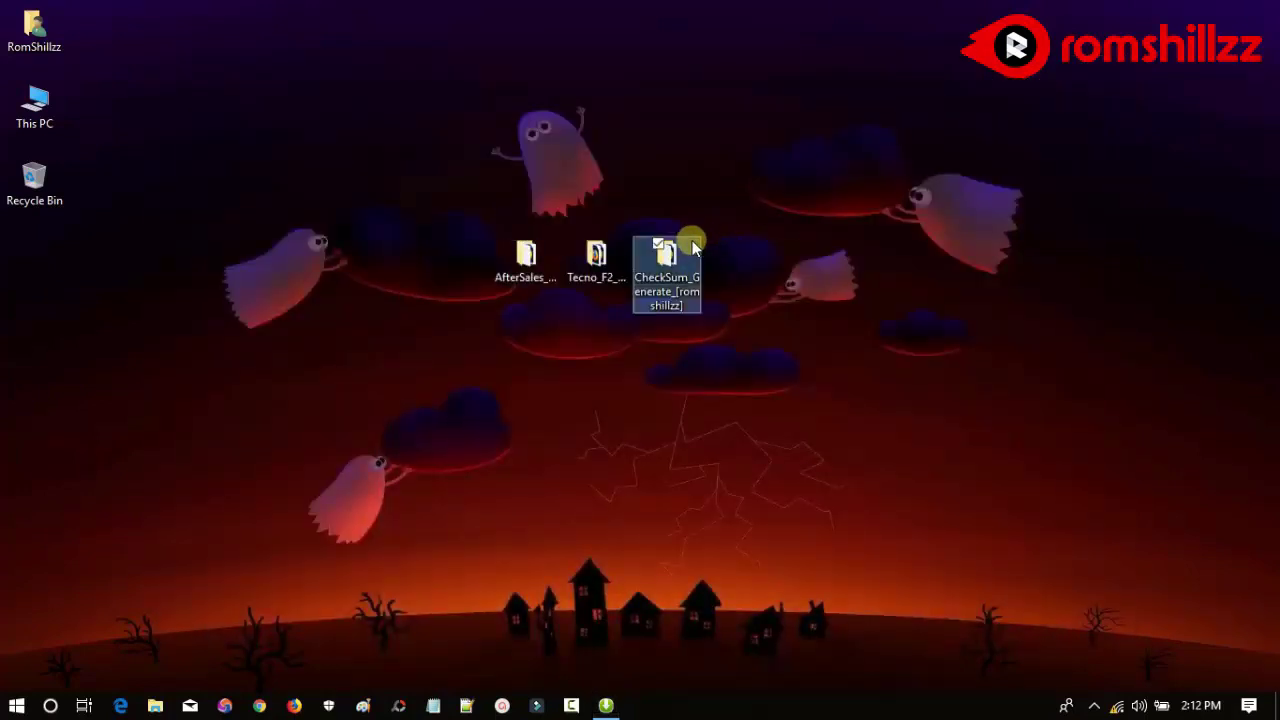
{"action": "double_click", "coordinate": [675, 291]}
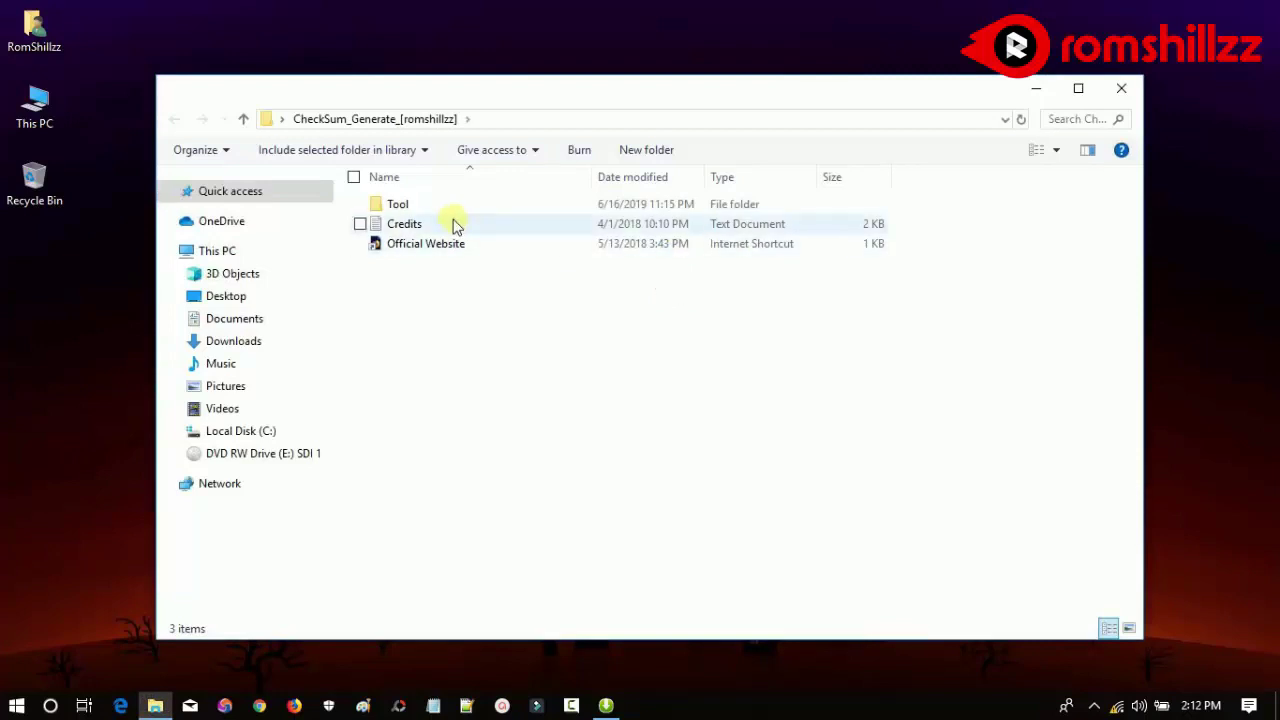
{"action": "left_click", "coordinate": [452, 210]}
{"action": "double_click", "coordinate": [455, 208]}
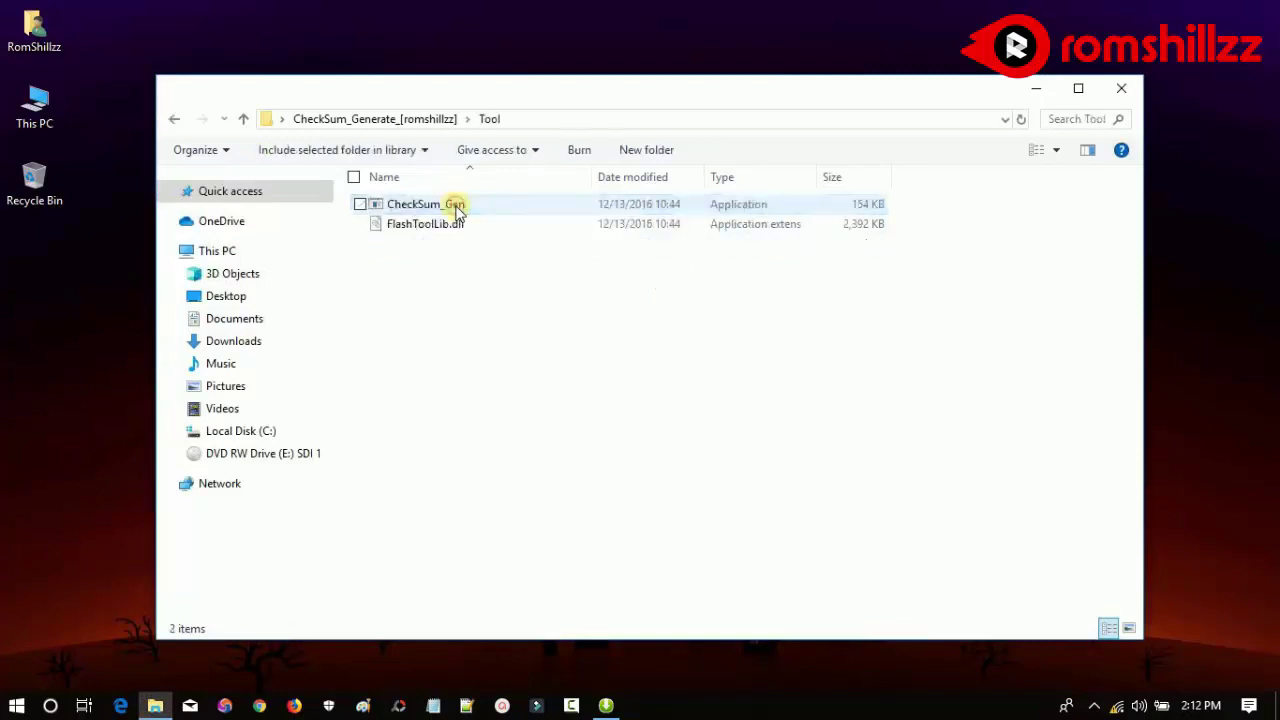
{"action": "left_click_drag", "start_coordinate": [517, 289], "coordinate": [471, 205]}
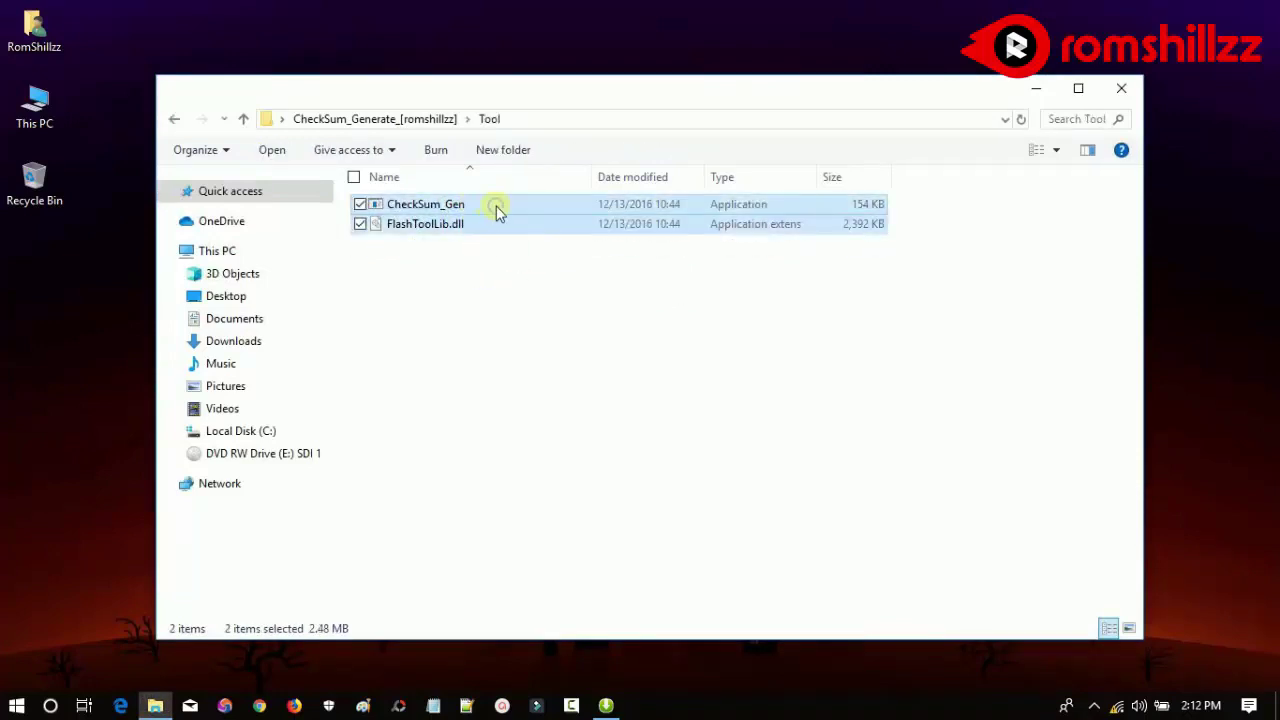
{"action": "right_click", "coordinate": [497, 212]}
{"action": "left_click", "coordinate": [541, 521]}
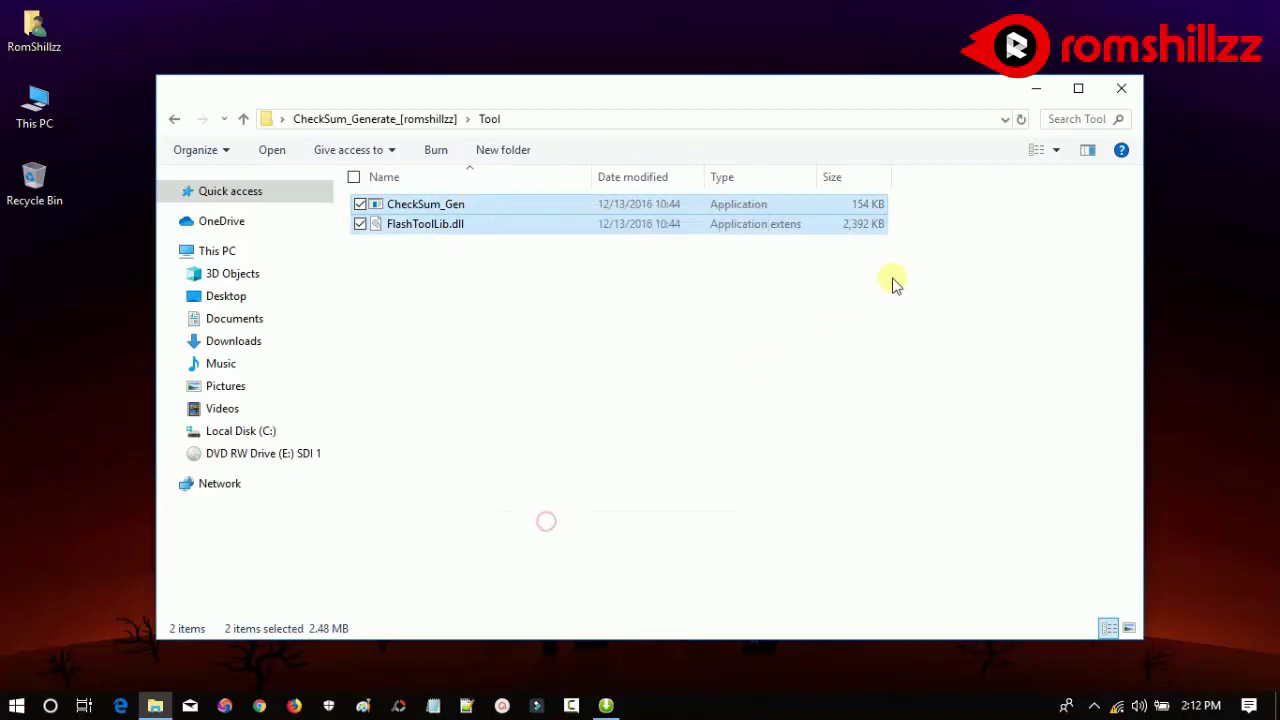
{"action": "left_click", "coordinate": [1122, 88]}
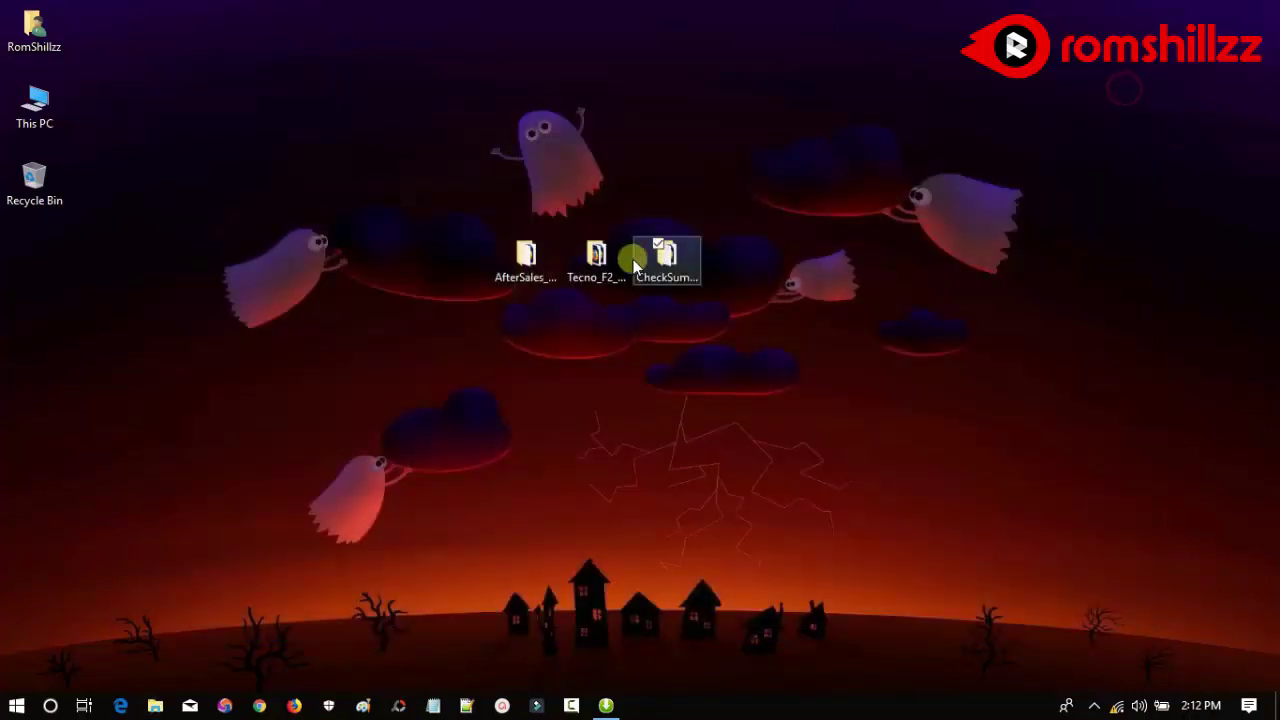
Step: Paste the two copied checksum files into the Firmware folder of the desktop's Tecno_F2 folder
{"action": "left_click", "coordinate": [635, 259]}
{"action": "left_click", "coordinate": [596, 262]}
{"action": "double_click", "coordinate": [595, 255]}
{"action": "left_click", "coordinate": [545, 210]}
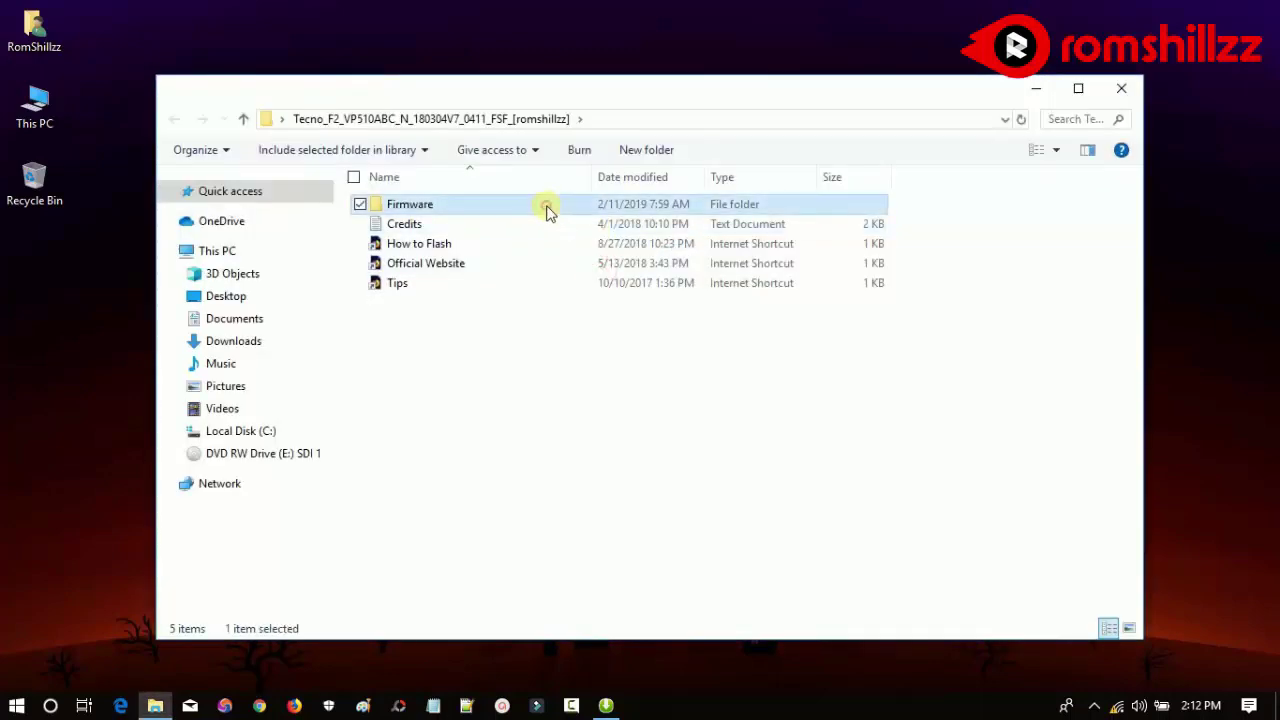
{"action": "double_click", "coordinate": [545, 210]}
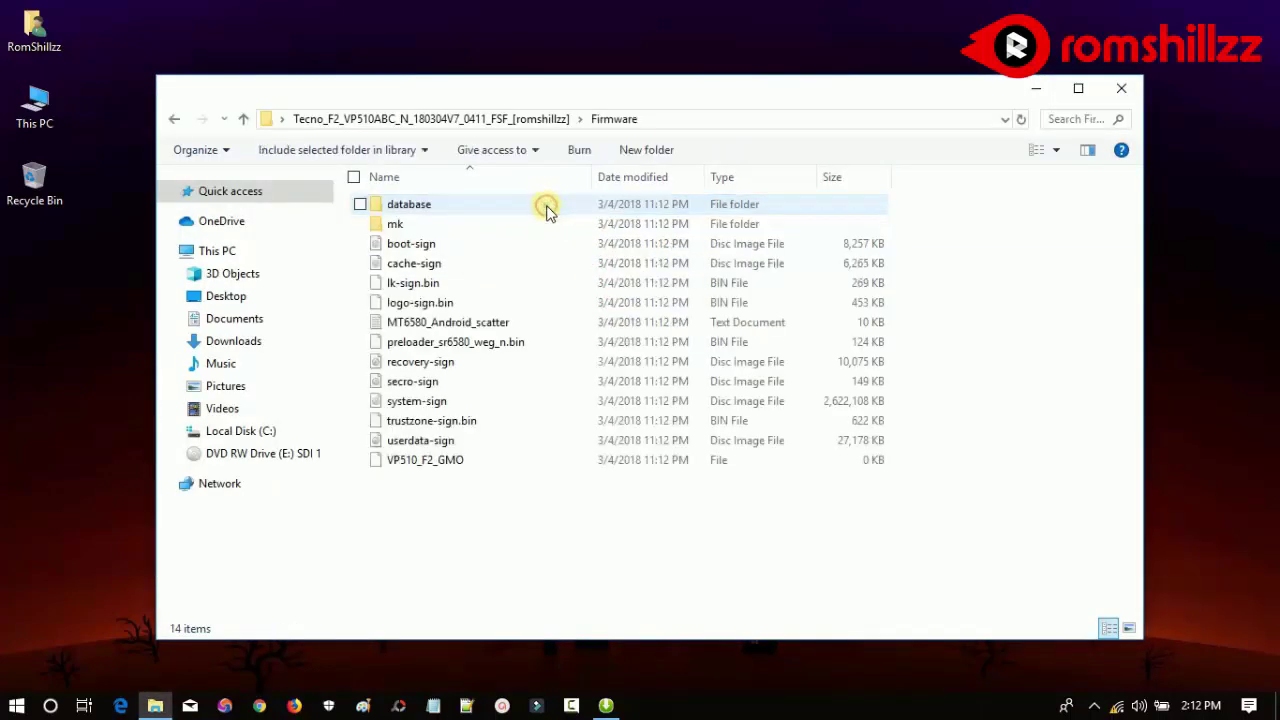
{"action": "right_click", "coordinate": [609, 536]}
{"action": "left_click", "coordinate": [700, 400]}
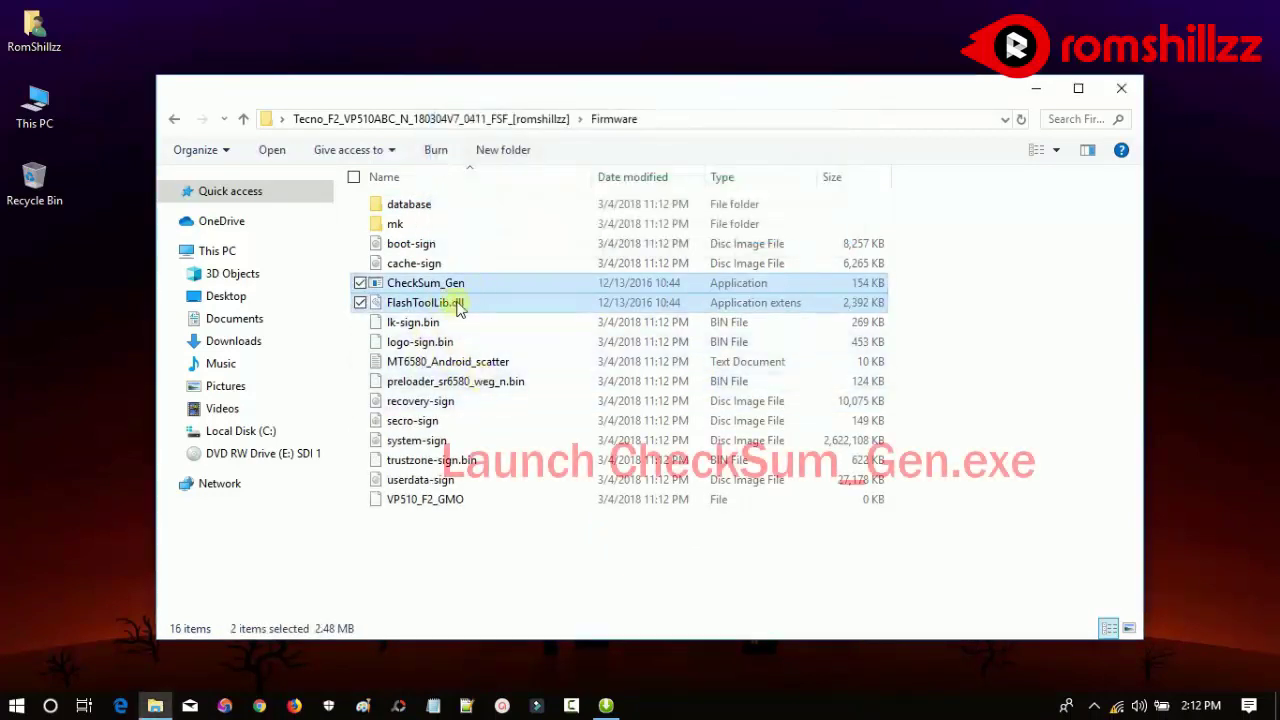
Step: Run CheckSum_Gen in the Firmware folder to generate Checksum.ini, and close its console once it finishes
{"action": "left_click", "coordinate": [465, 284]}
{"action": "double_click", "coordinate": [485, 286]}
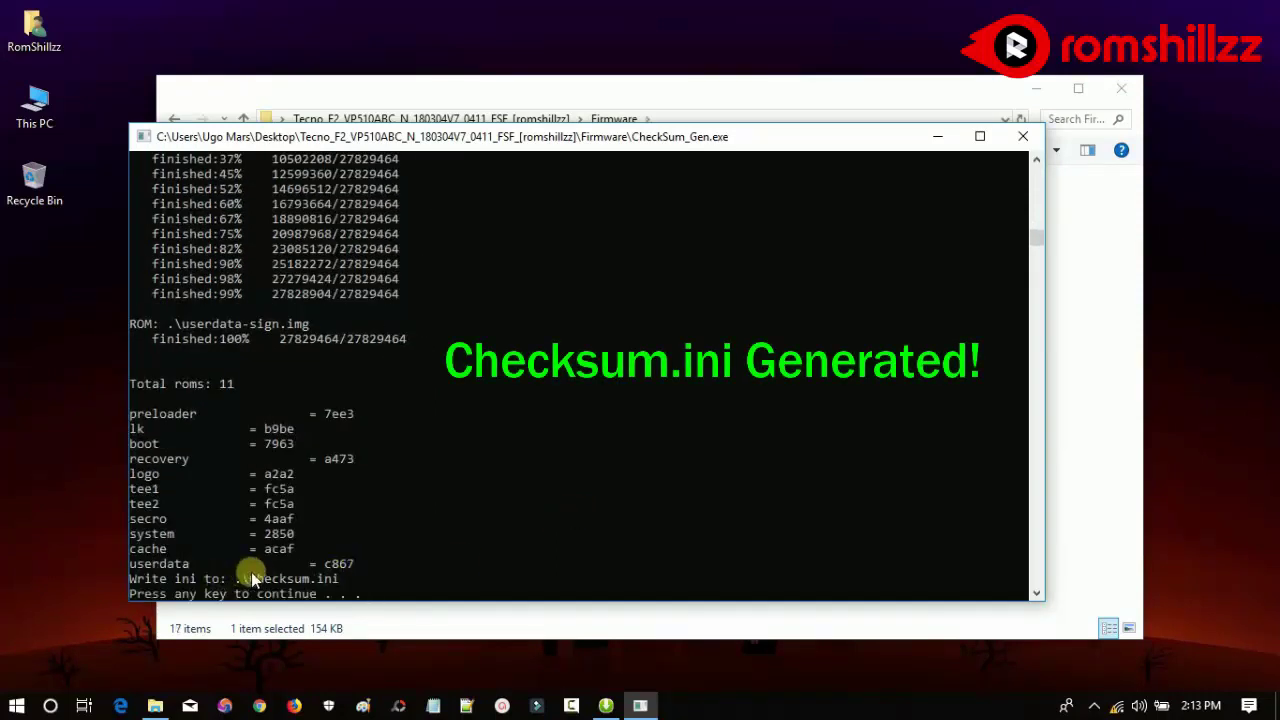
{"action": "left_click_drag", "start_coordinate": [251, 578], "coordinate": [345, 580]}
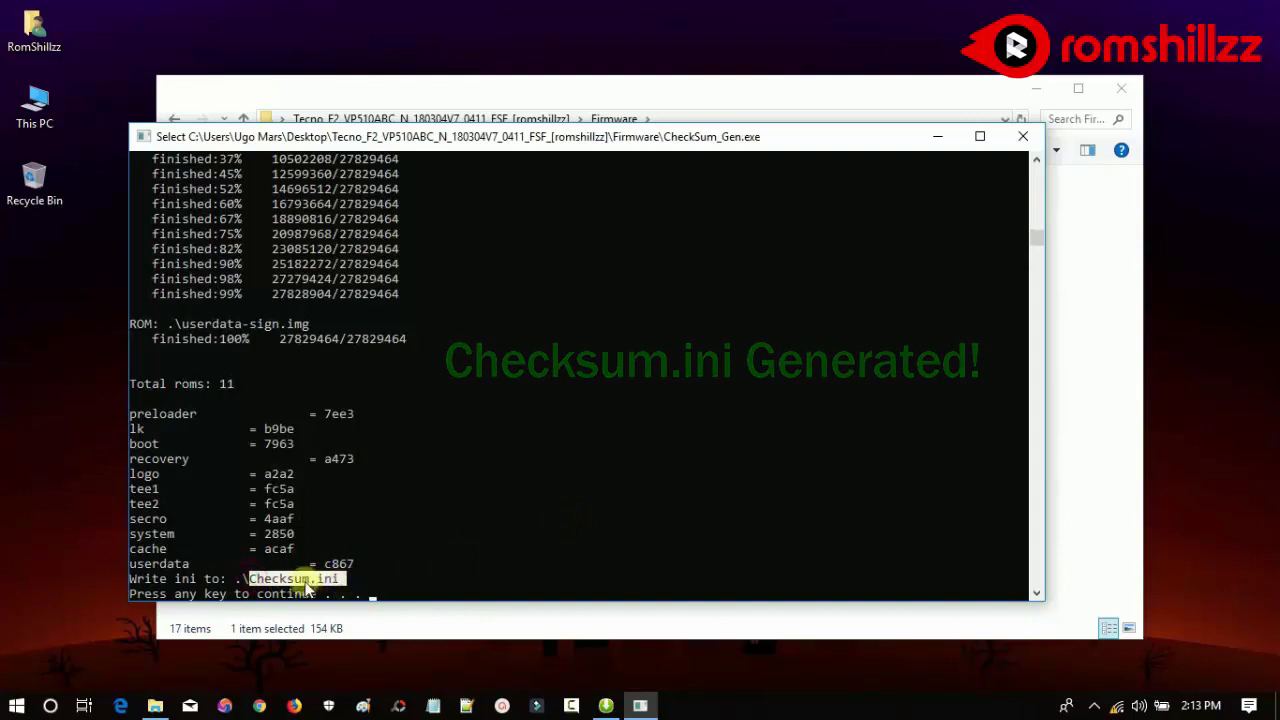
{"action": "left_click", "coordinate": [513, 566]}
{"action": "key", "text": "Return"}
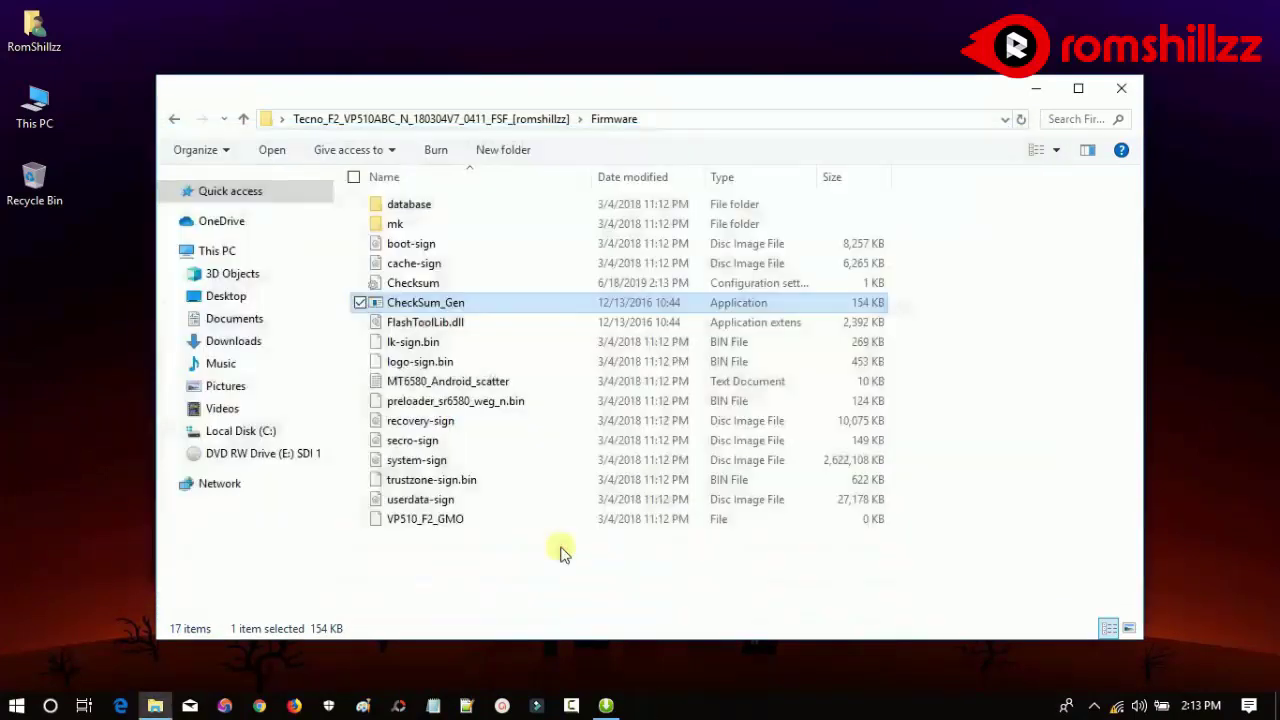
Step: Delete CheckSum_Gen and FlashToolLib.dll from the Firmware folder, keeping Checksum, and close the folder window
{"action": "left_click", "coordinate": [362, 325]}
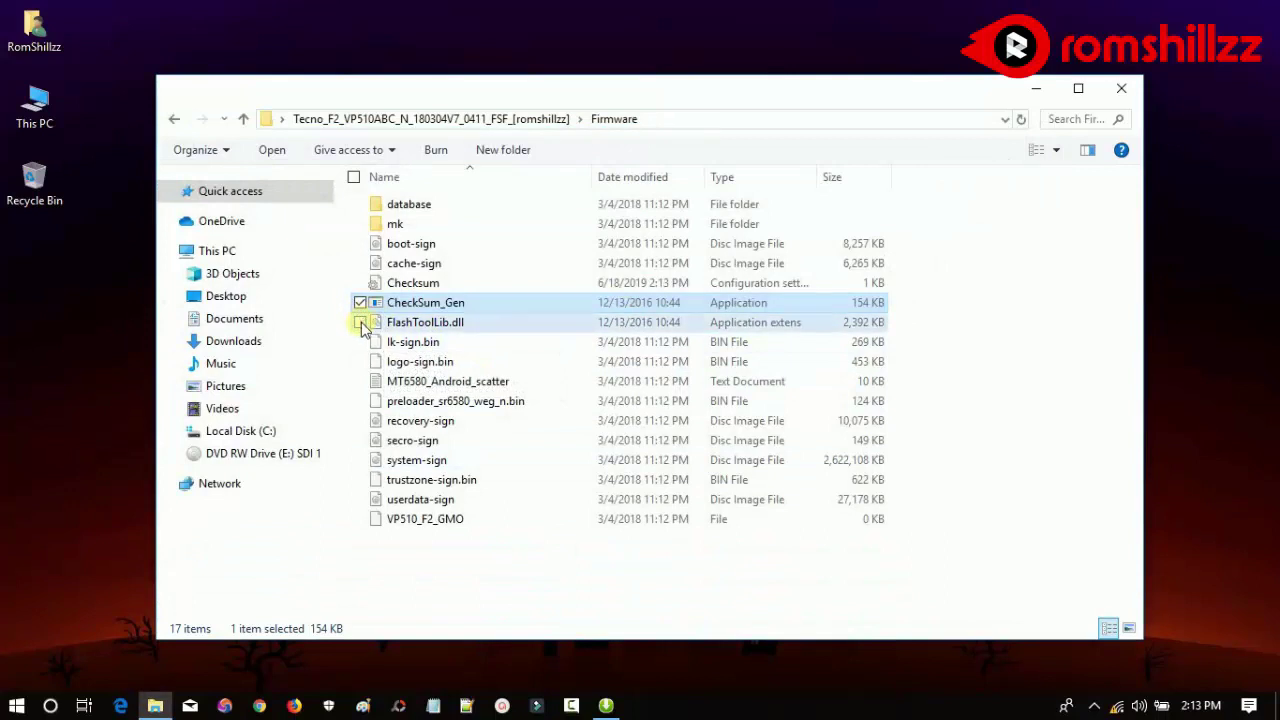
{"action": "right_click", "coordinate": [437, 325]}
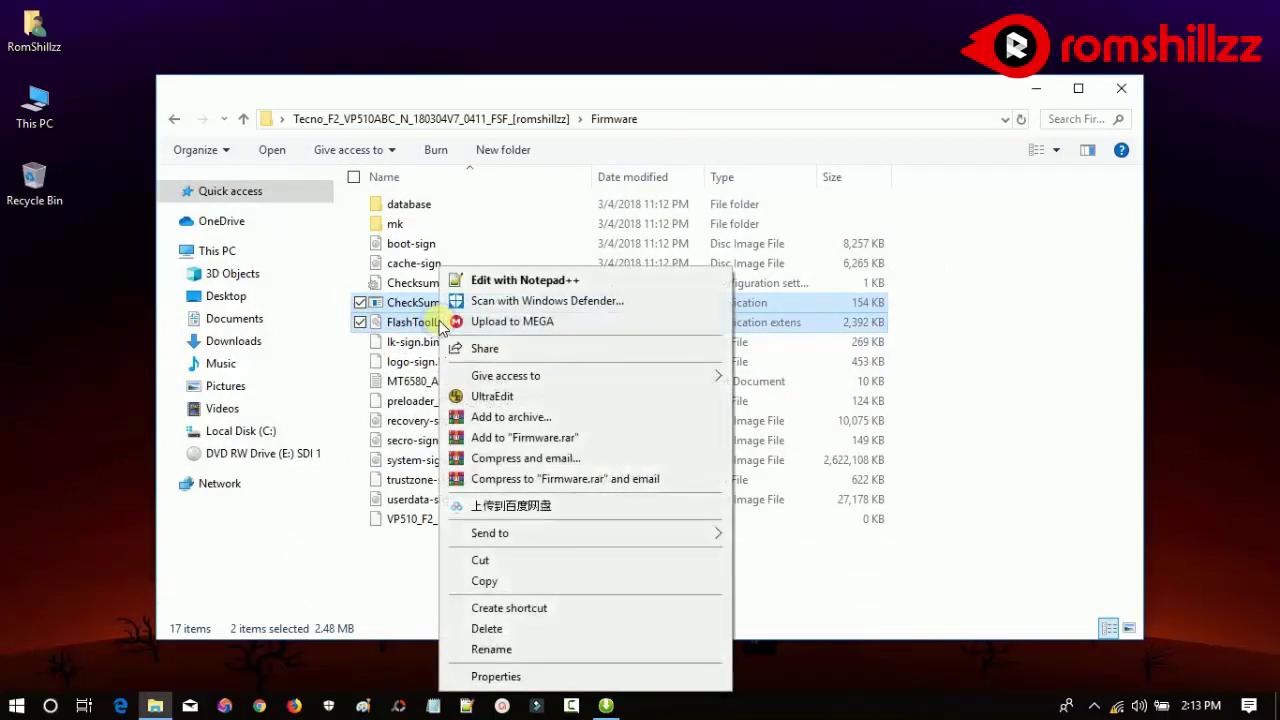
{"action": "left_click", "coordinate": [493, 627]}
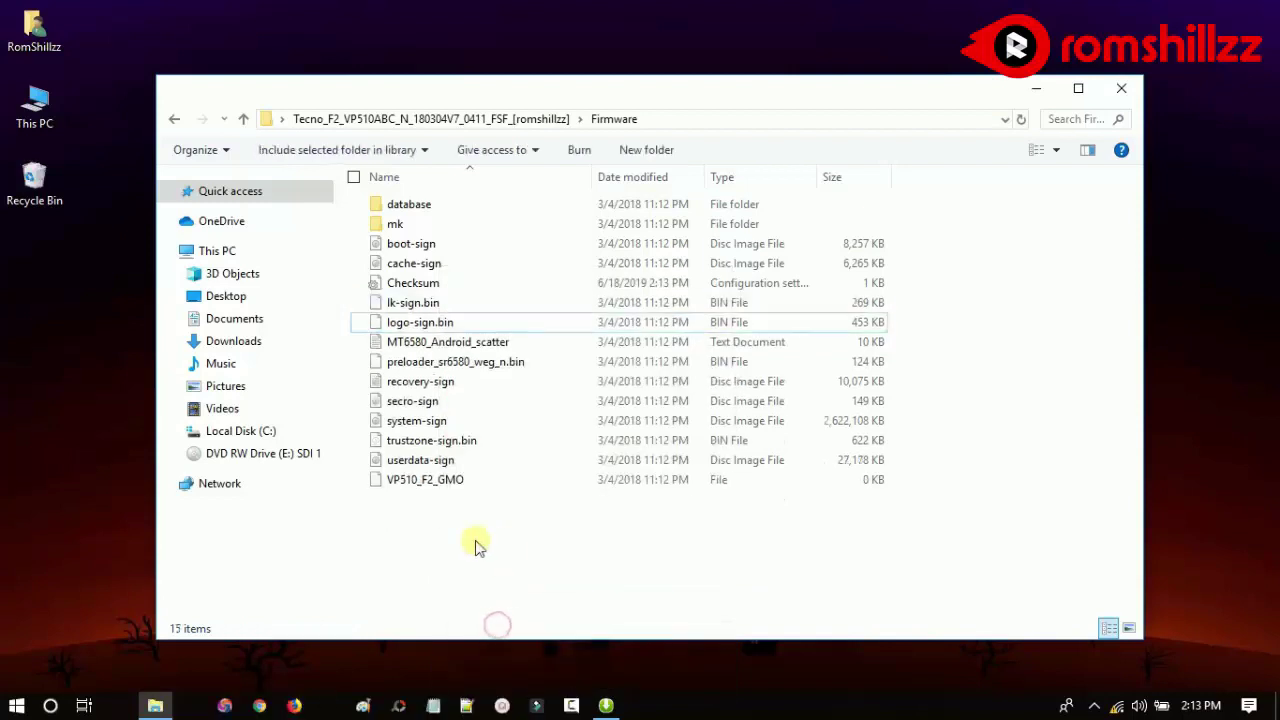
{"action": "left_click", "coordinate": [420, 286]}
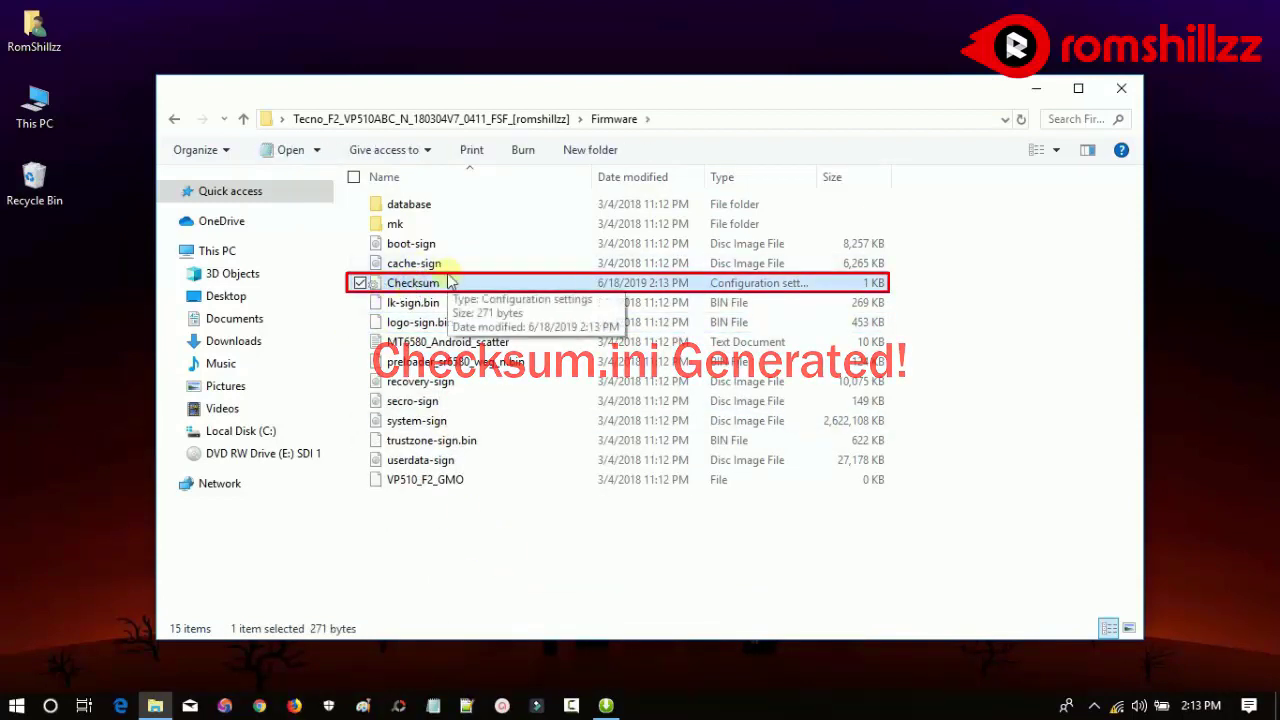
{"action": "left_click", "coordinate": [1112, 88]}
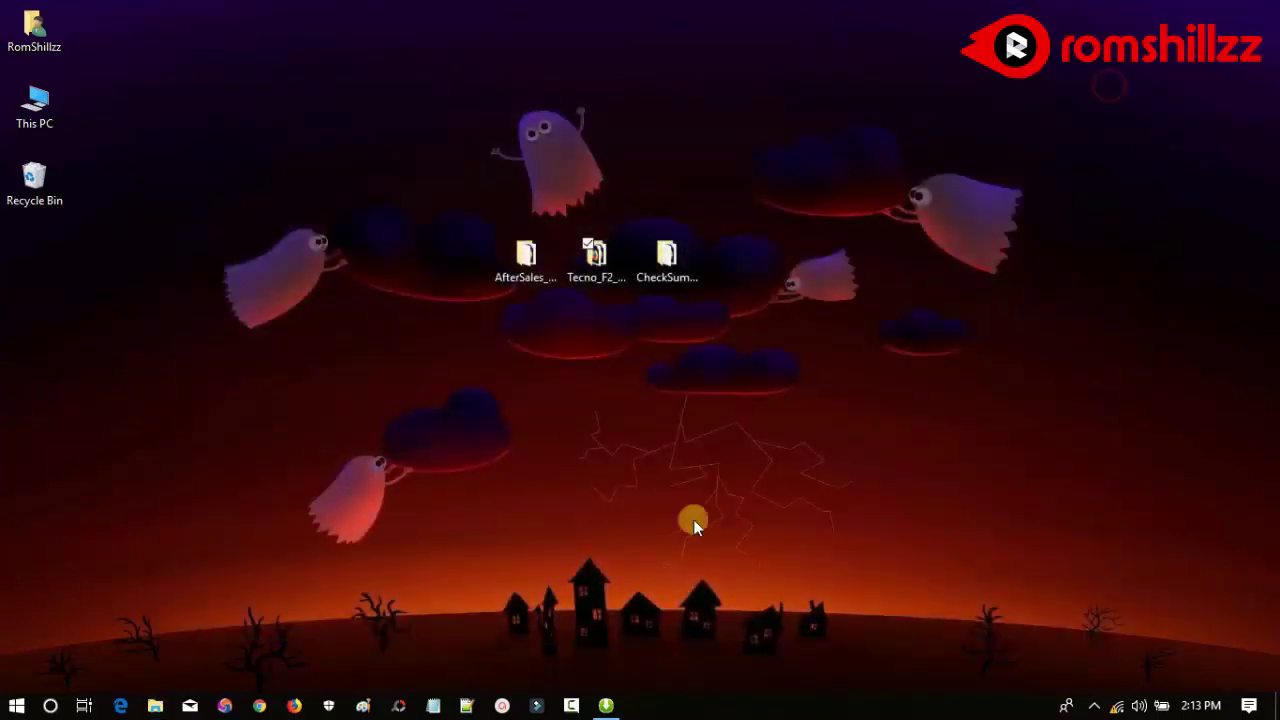
Step: Switch to the SoftwareDownload tool and load MT6580_Android_scatter from the Firmware folder of the desktop's Tecno_F2 folder as the upgrade file
{"action": "left_click", "coordinate": [607, 704]}
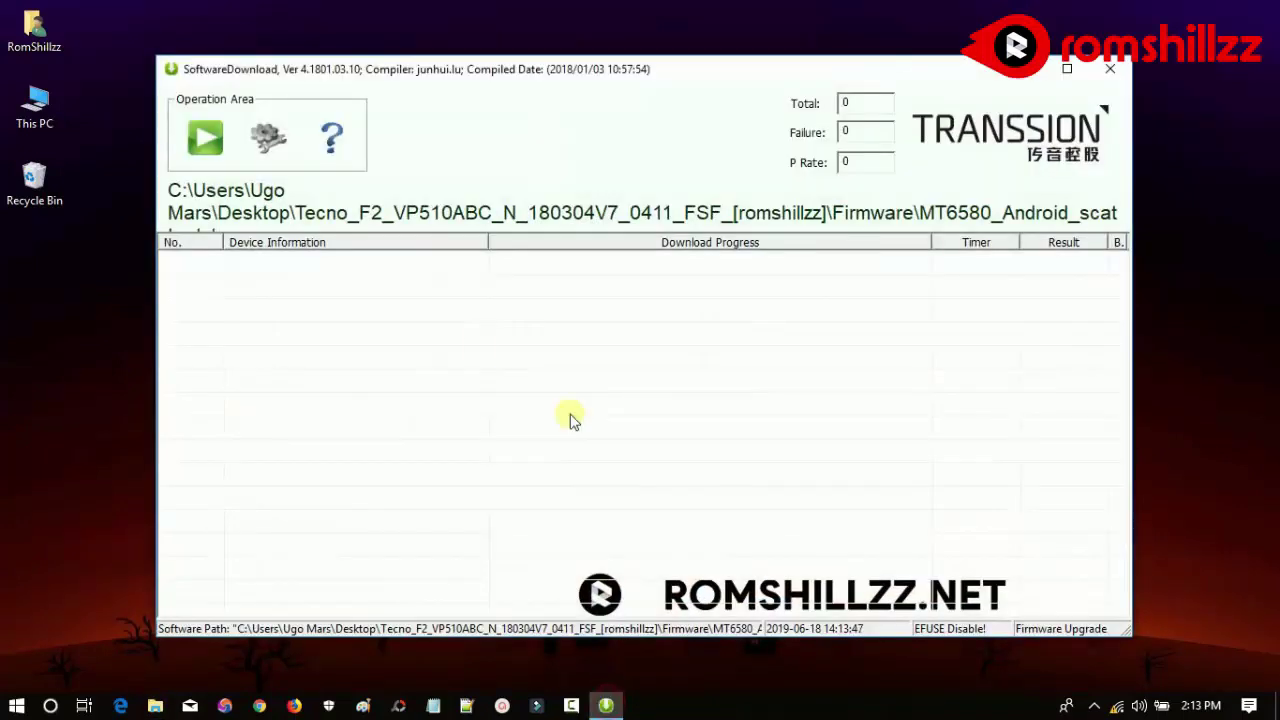
{"action": "left_click", "coordinate": [270, 158]}
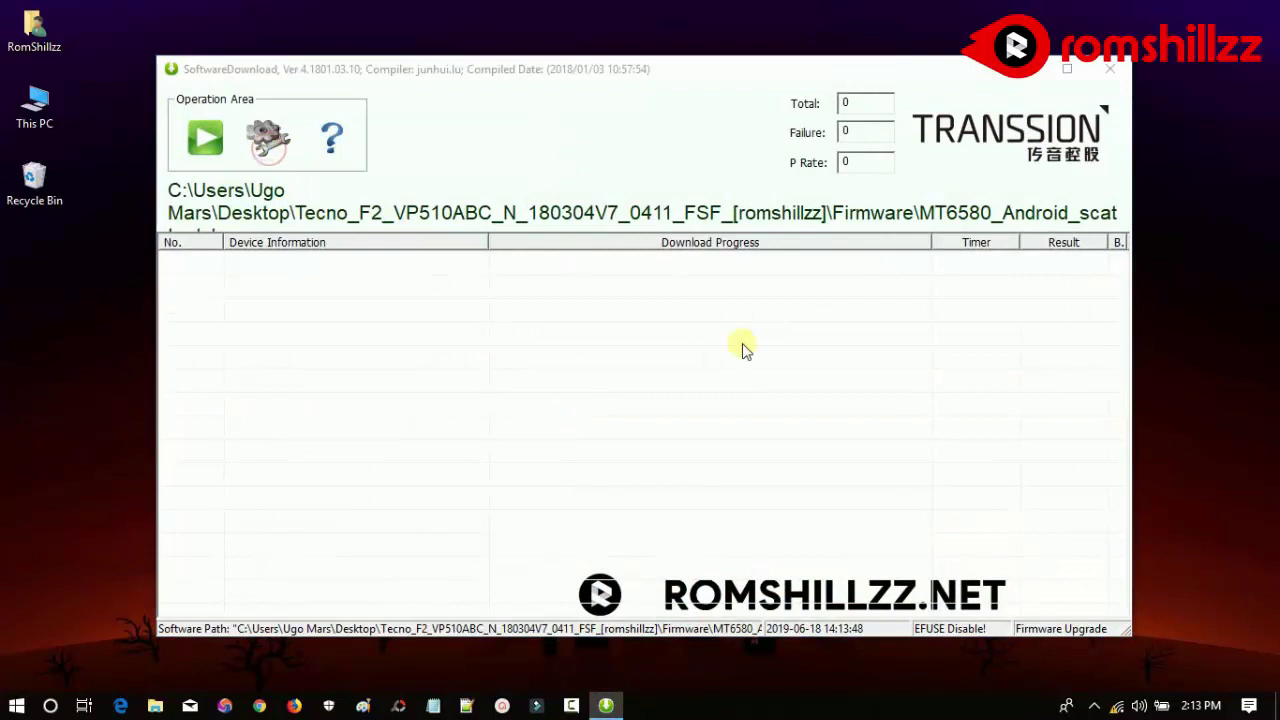
{"action": "left_click", "coordinate": [848, 343]}
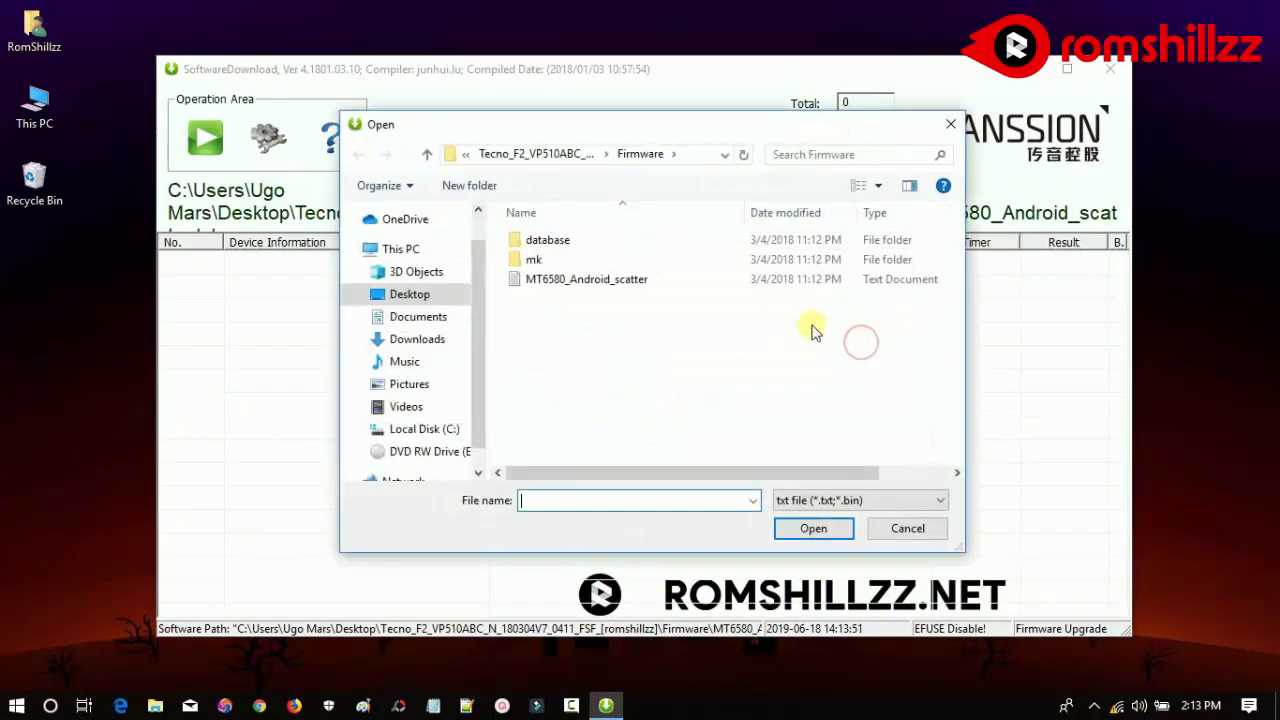
{"action": "left_click", "coordinate": [445, 294]}
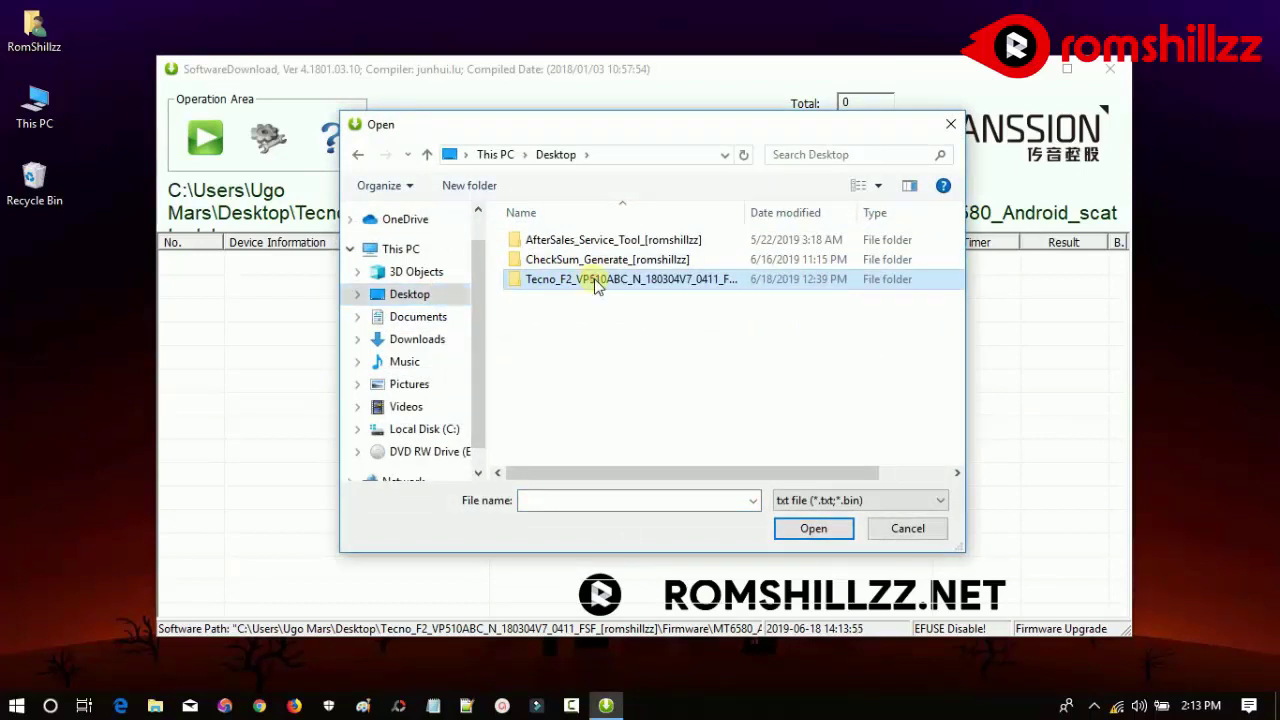
{"action": "double_click", "coordinate": [596, 281]}
{"action": "double_click", "coordinate": [564, 243]}
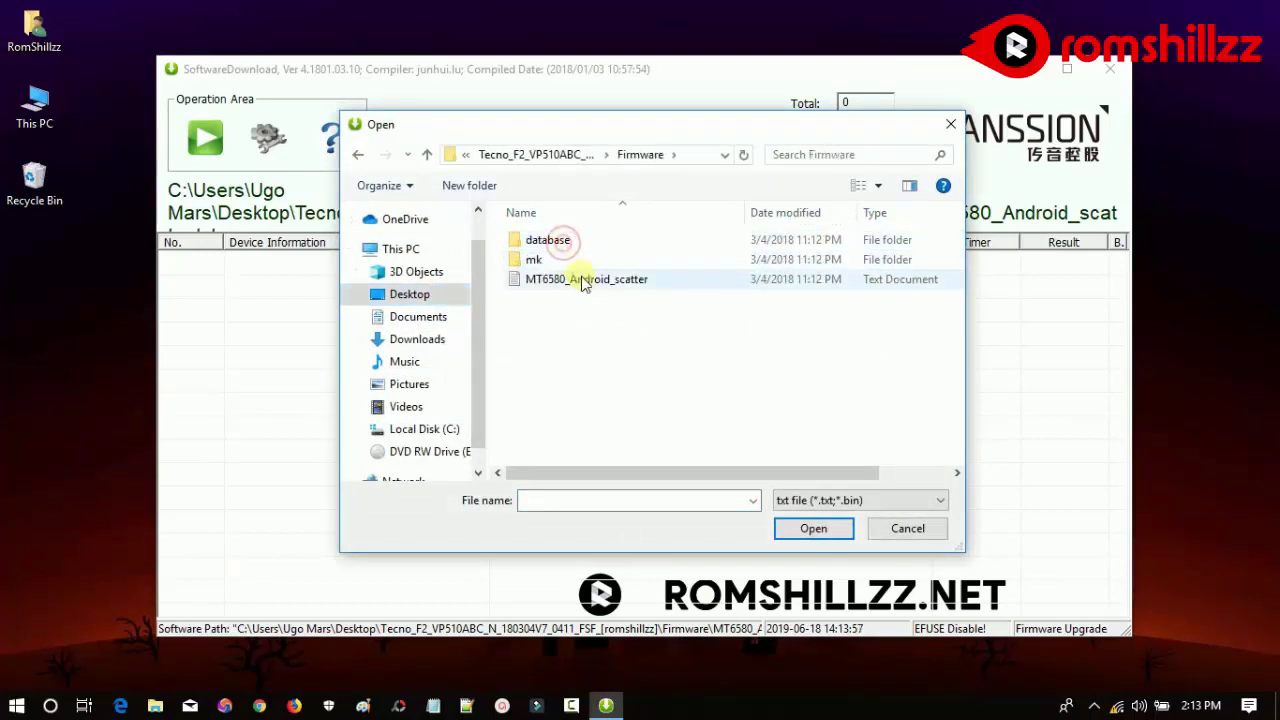
{"action": "left_click", "coordinate": [578, 279]}
{"action": "left_click", "coordinate": [813, 529]}
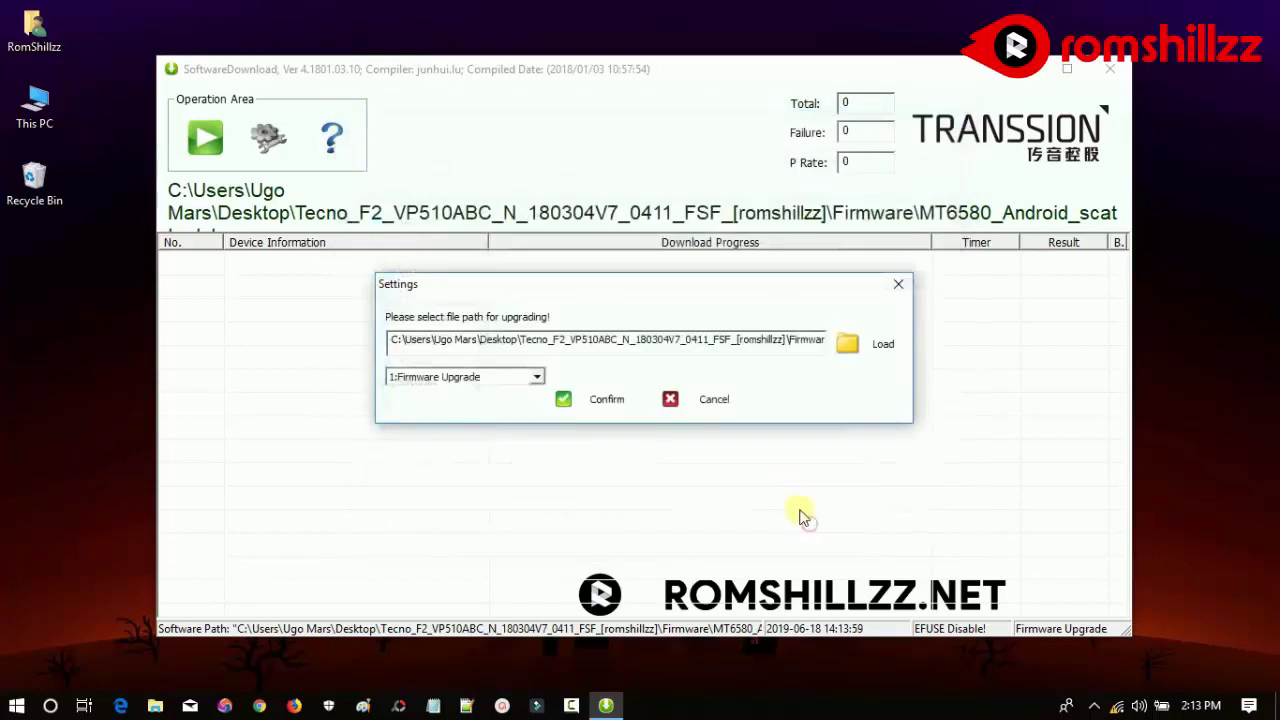
Step: Choose the Firmware Upgrade mode, confirm the settings, and start the download process
{"action": "left_click", "coordinate": [535, 377]}
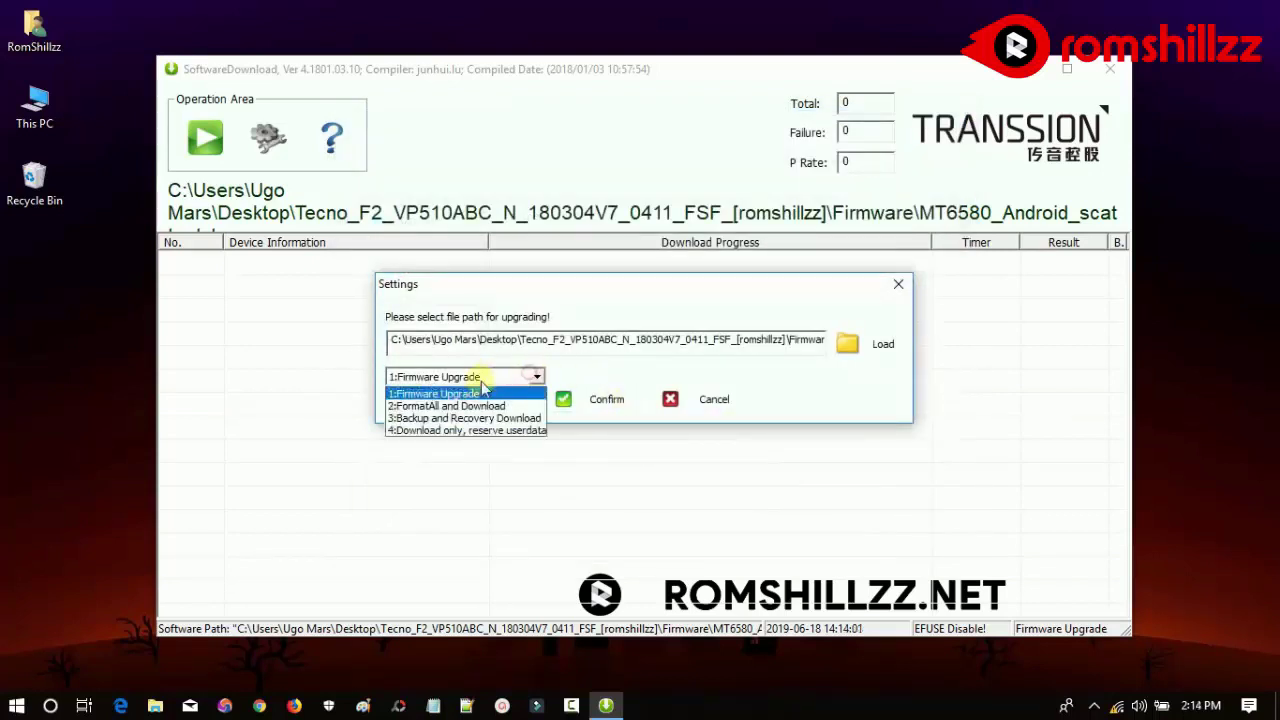
{"action": "left_click", "coordinate": [478, 396]}
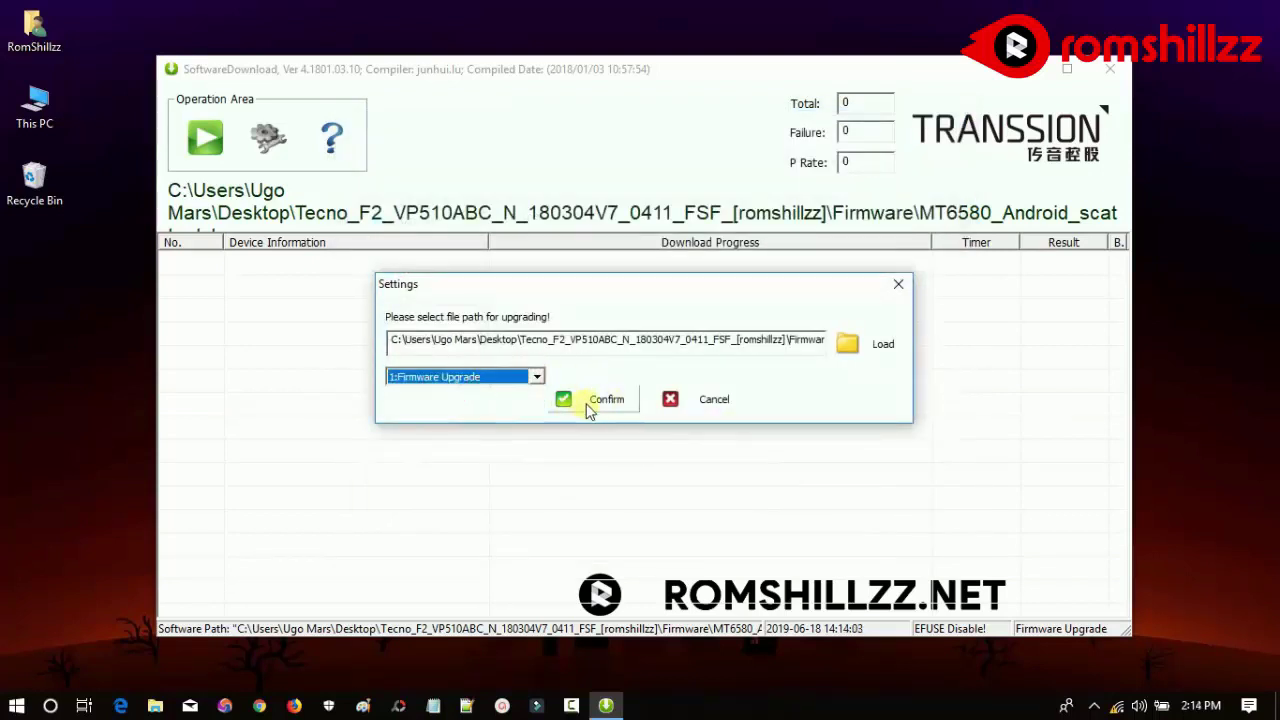
{"action": "left_click", "coordinate": [588, 405]}
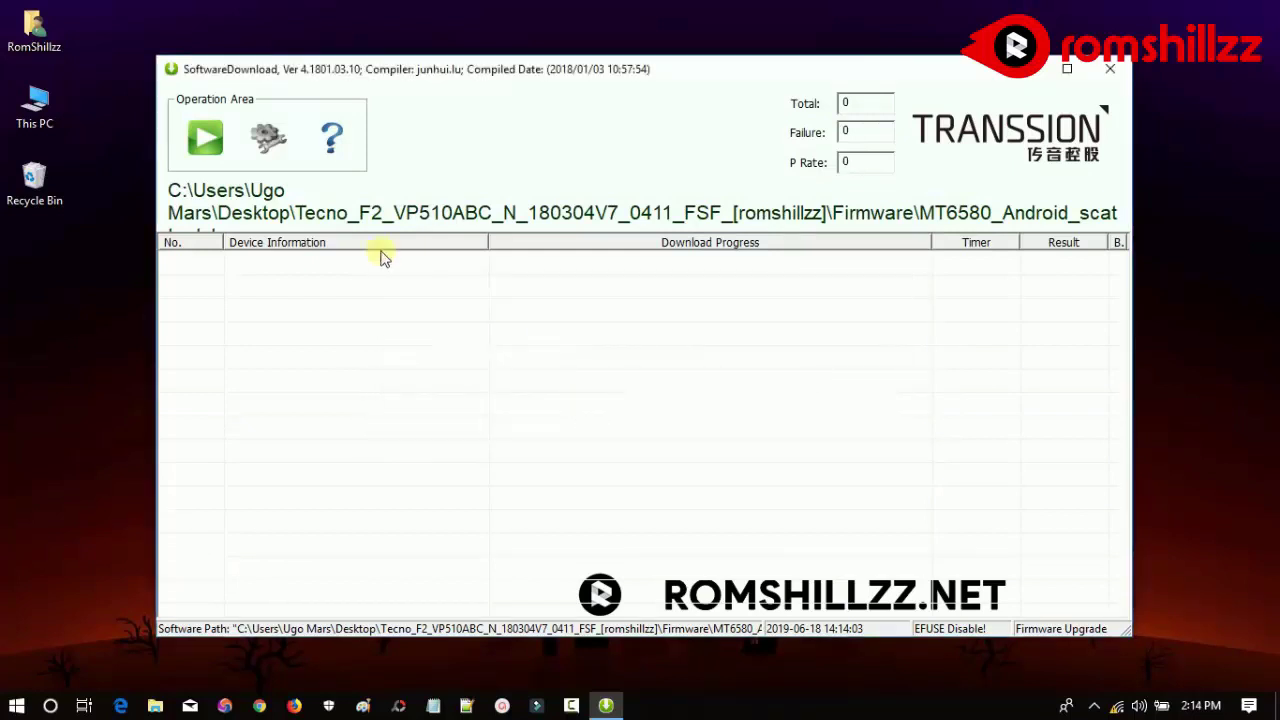
{"action": "left_click", "coordinate": [203, 138]}
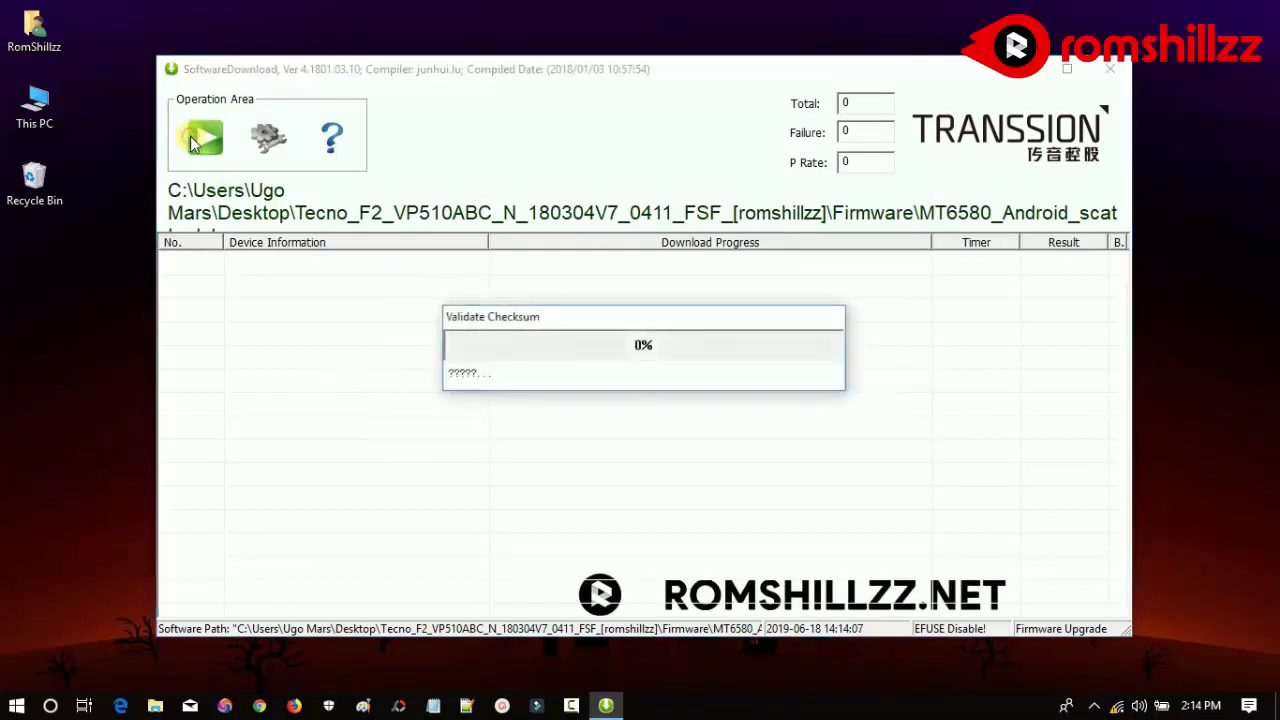